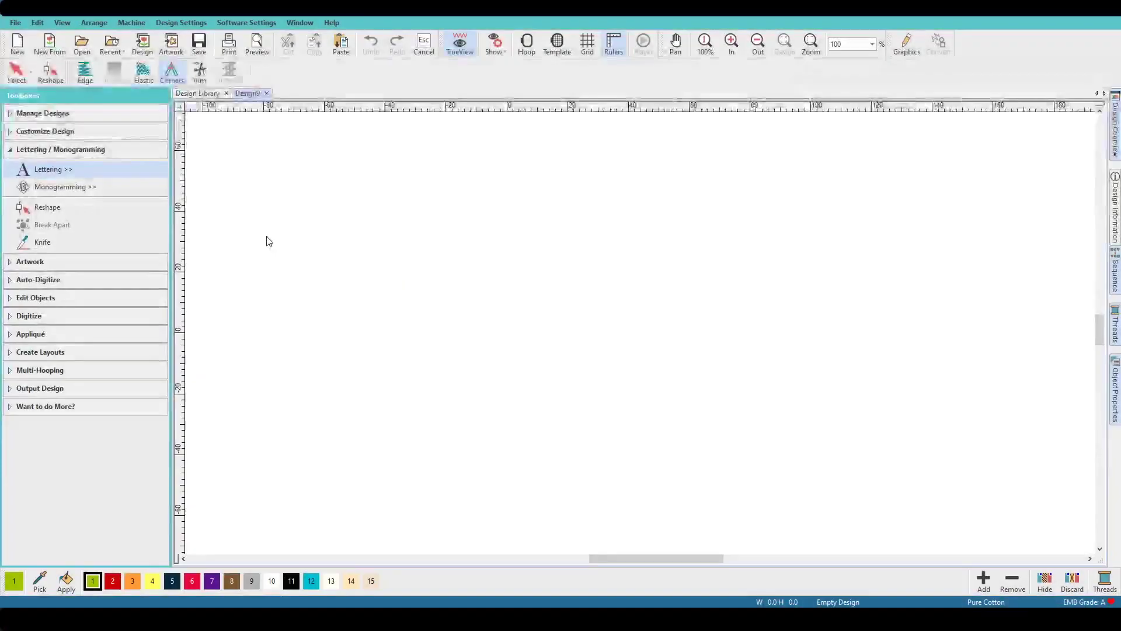
Step: Insert the outlined five-point star character I from the Shapes Stars FS font, sized 131.43 × 125 mm
click(66, 169)
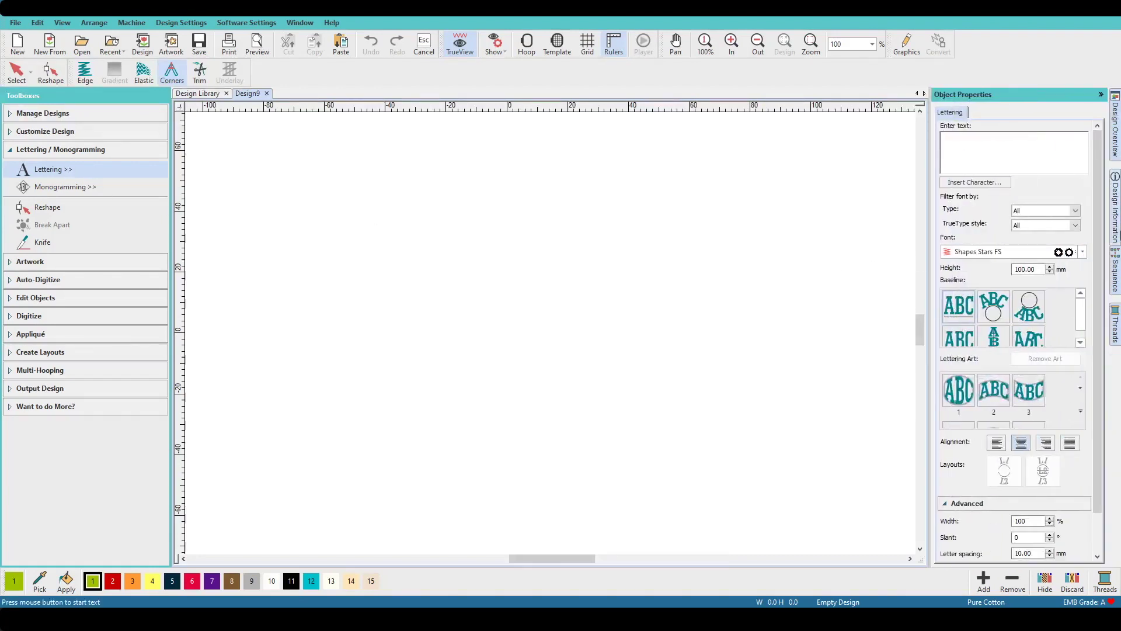
click(1082, 252)
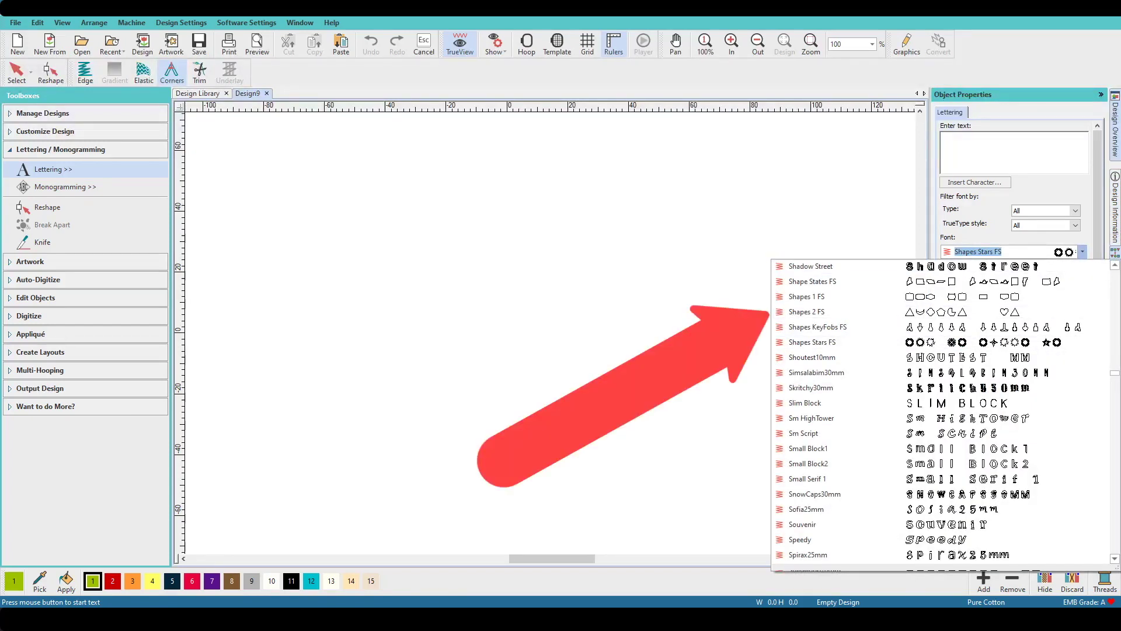
click(791, 310)
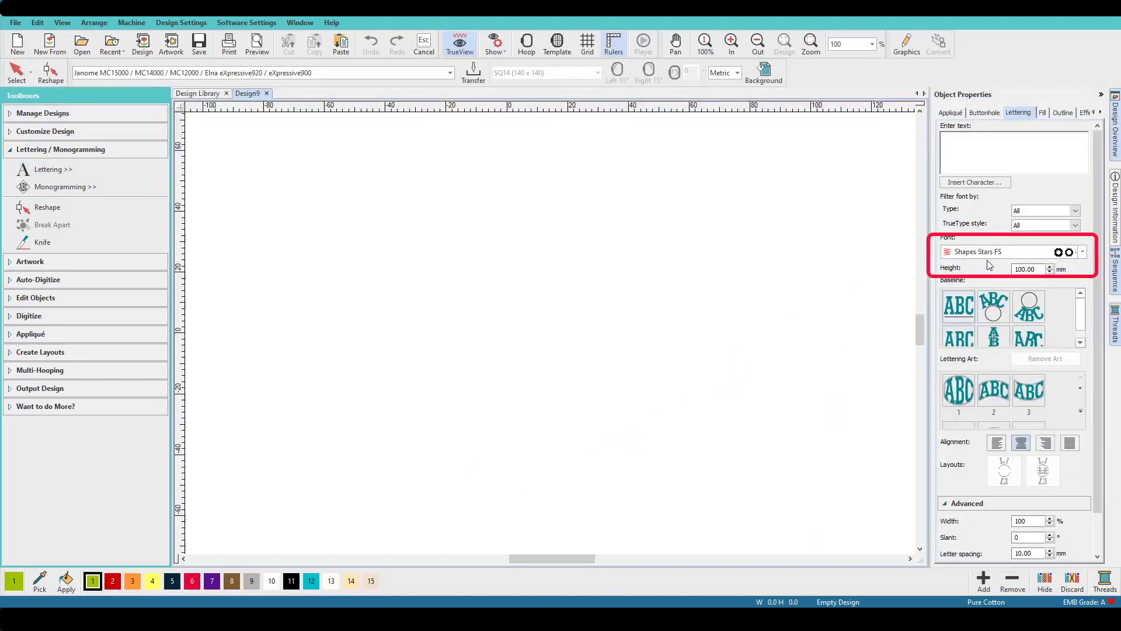
click(984, 183)
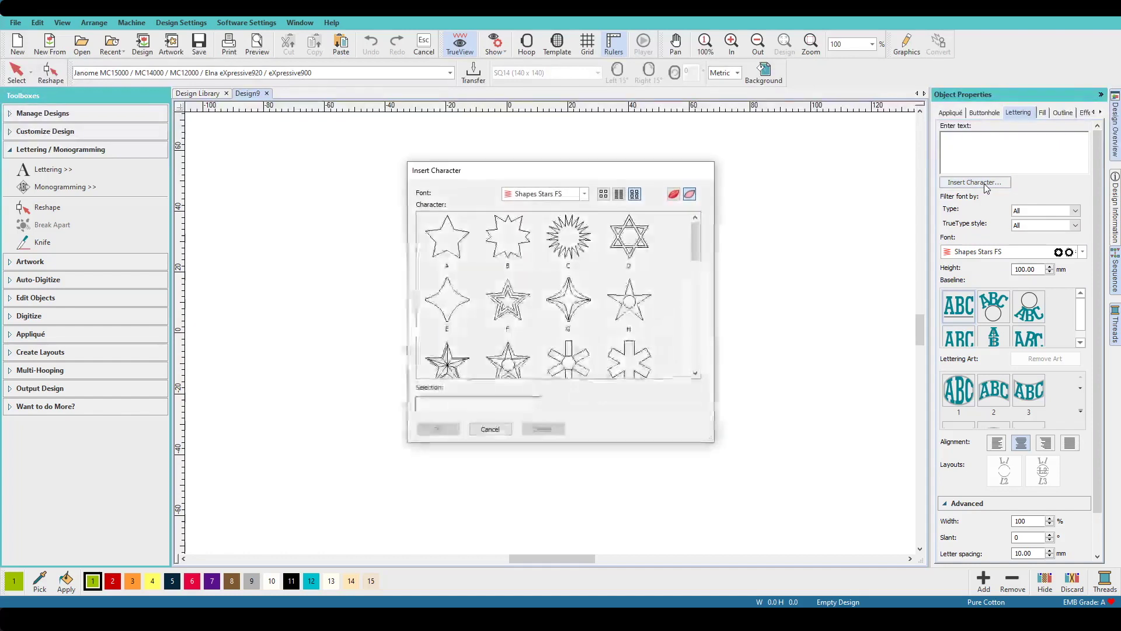
drag(693, 236, 690, 256)
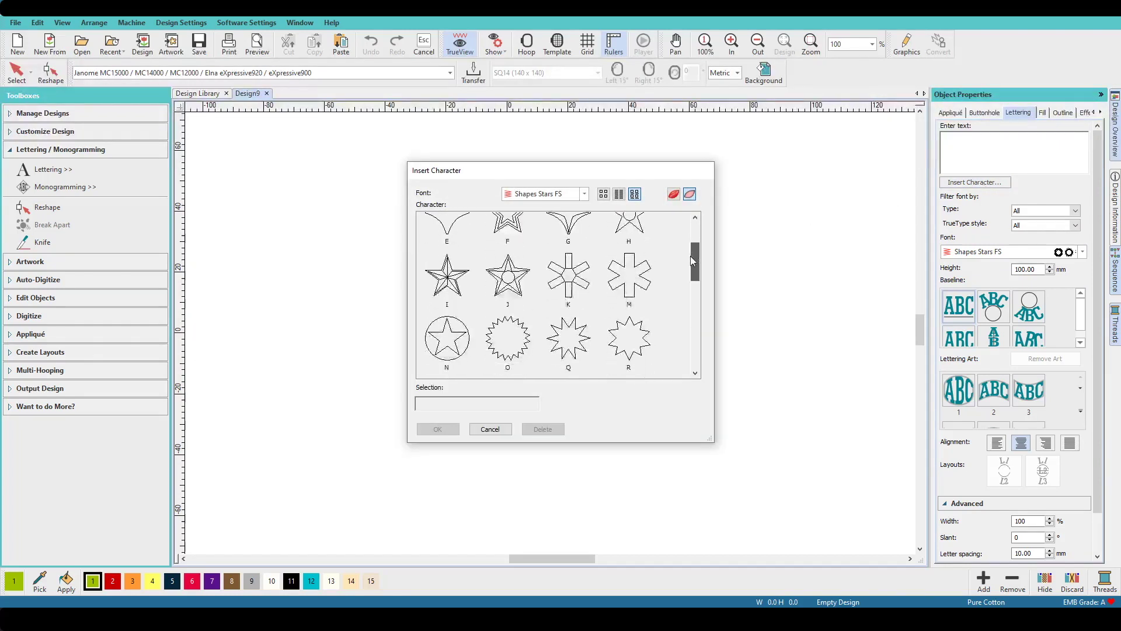
click(444, 279)
click(450, 431)
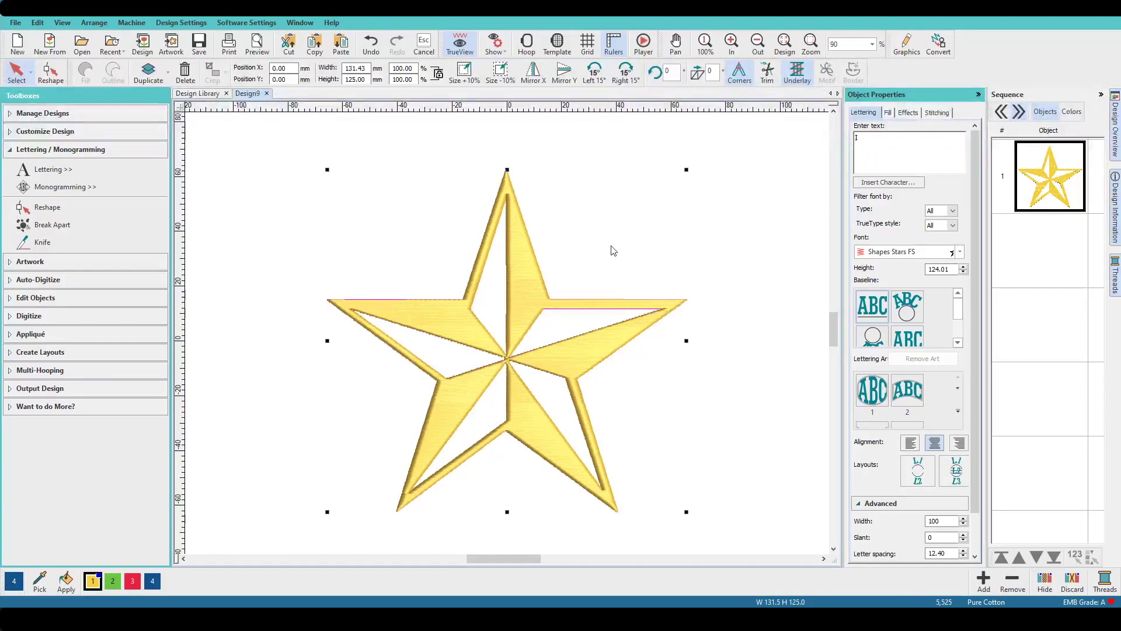
Step: Change the star's fill from Tatami to Satin and turn on Auto split
click(887, 112)
click(885, 166)
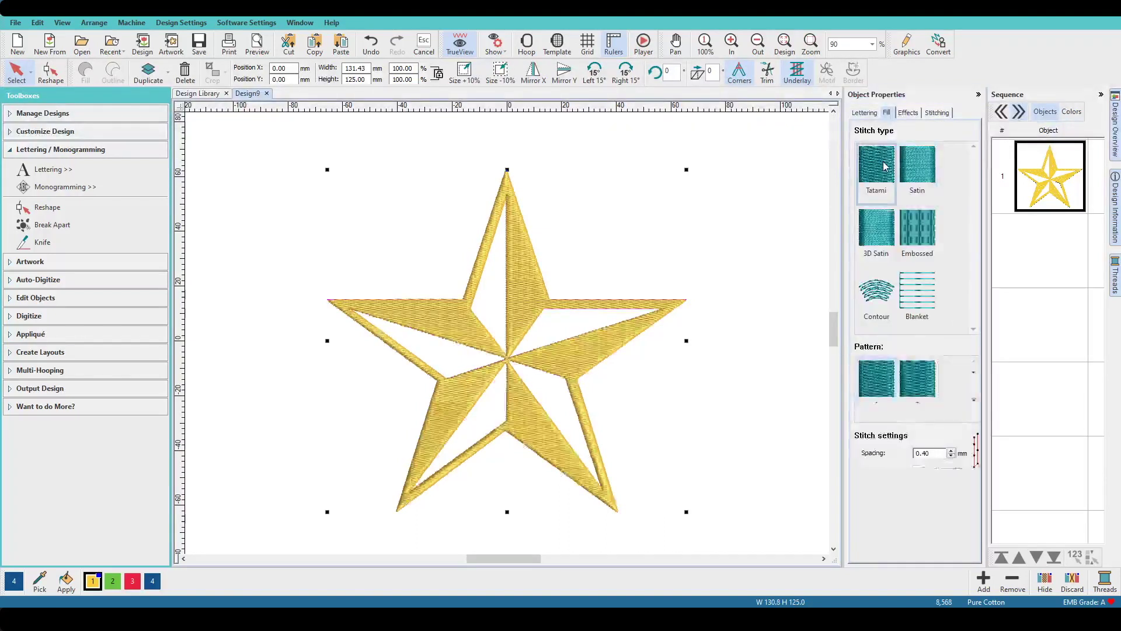
click(917, 166)
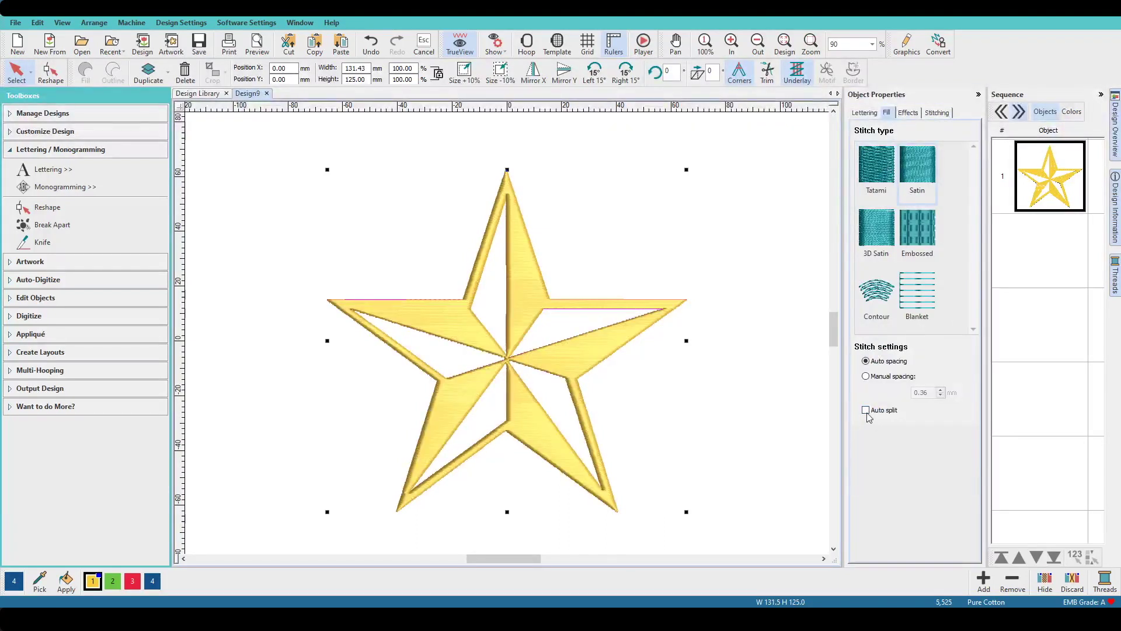
click(866, 411)
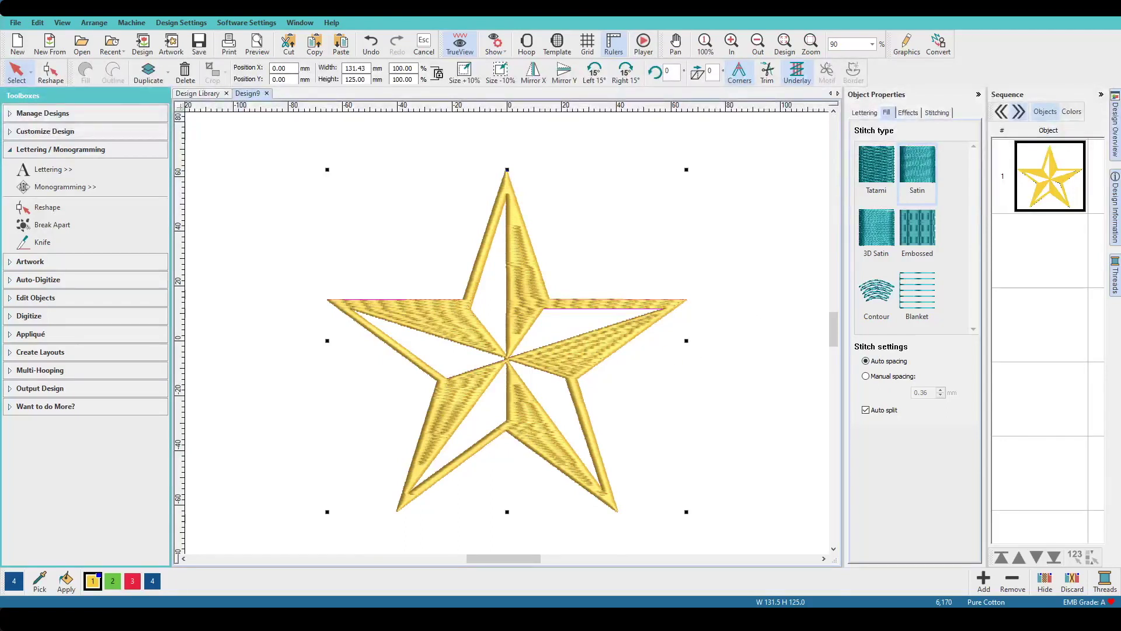
Step: Duplicate the star three times from the Sequence panel
click(1047, 185)
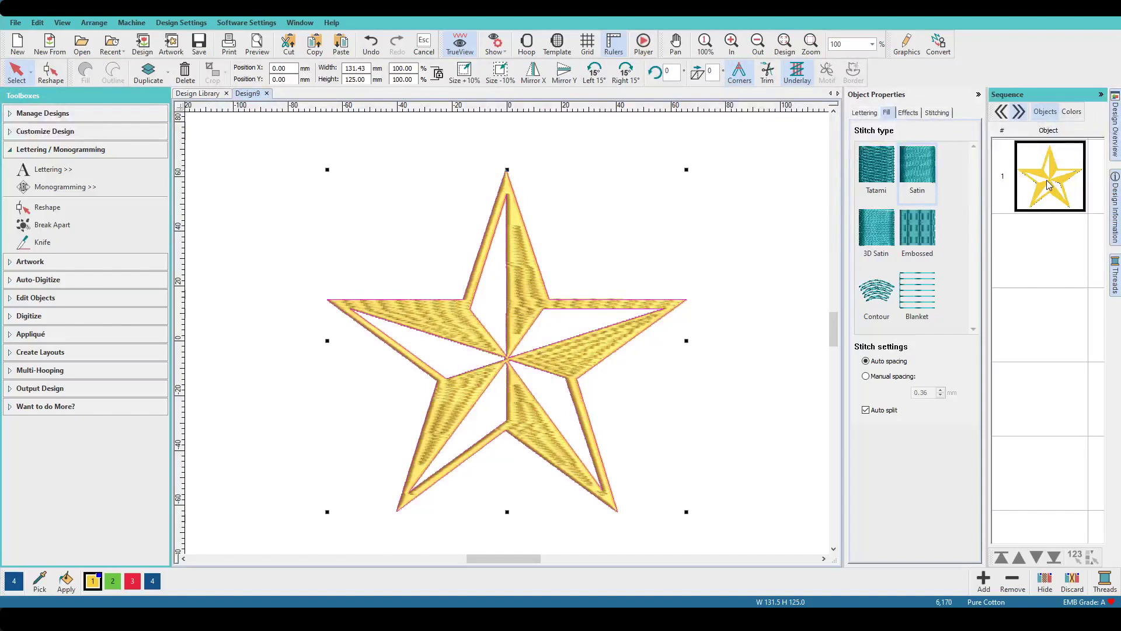
right_click(1048, 185)
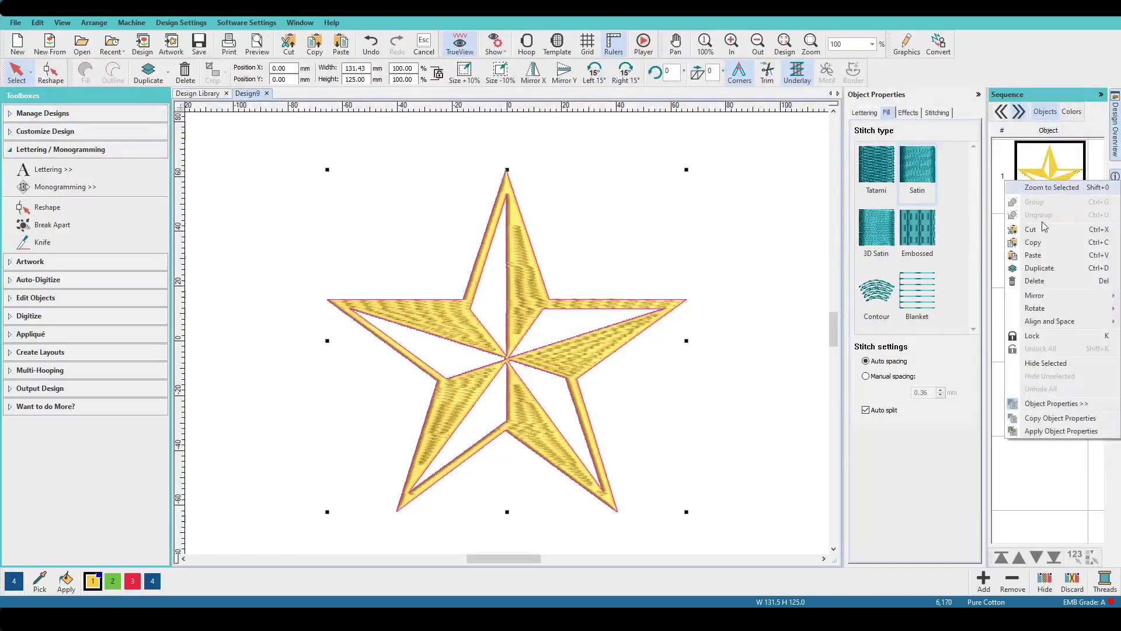
click(1039, 268)
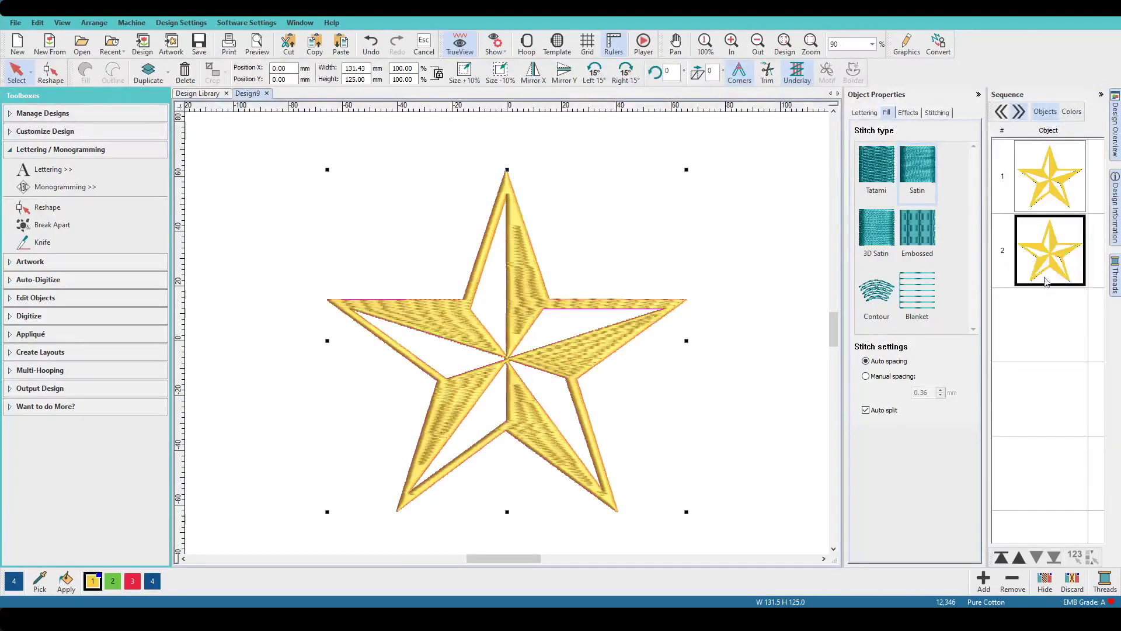
right_click(1049, 268)
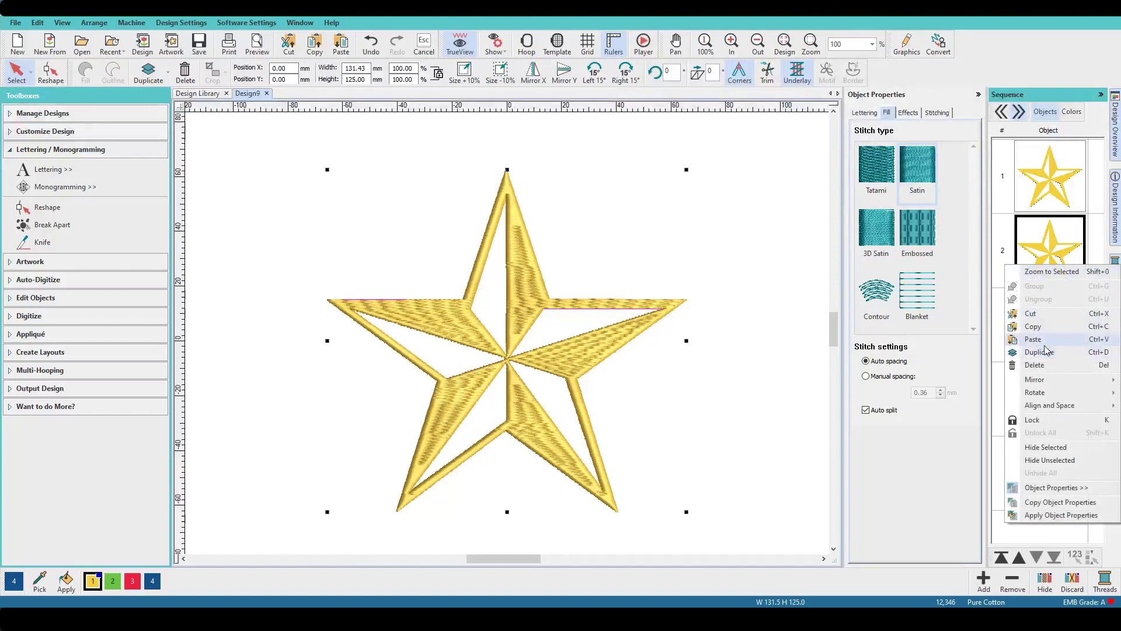
click(1039, 352)
right_click(1048, 321)
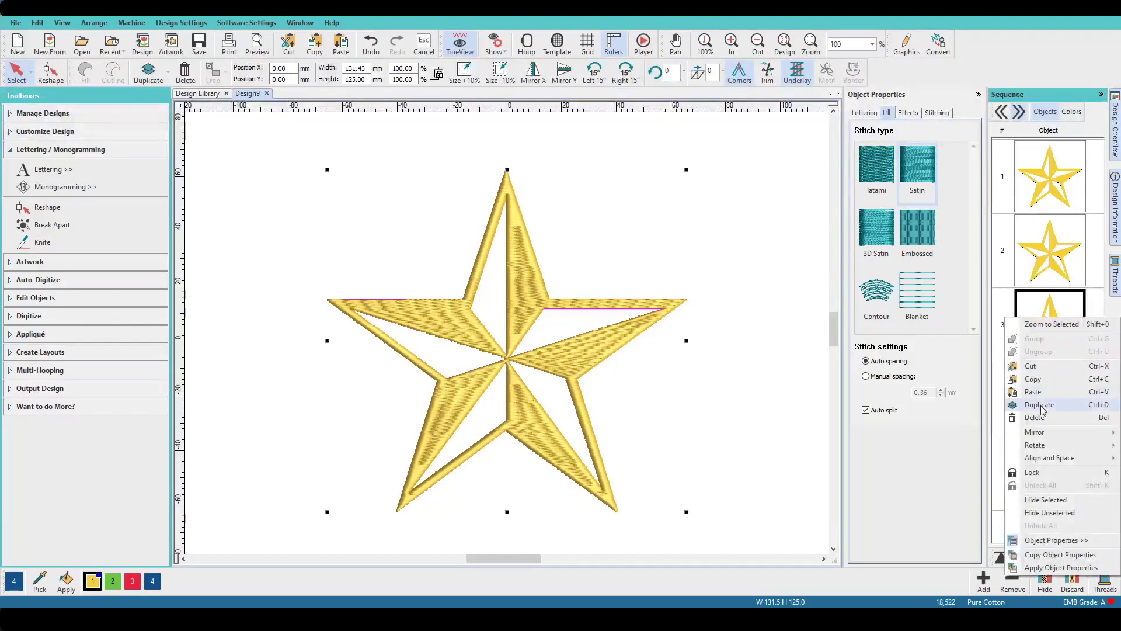
click(1040, 404)
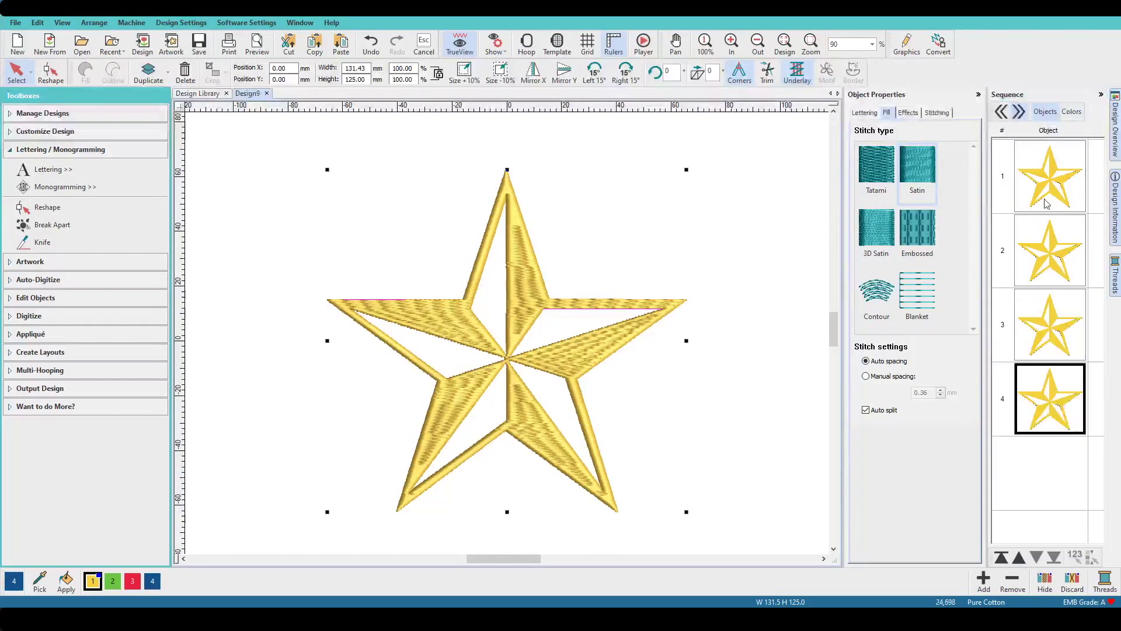
Step: Recolour the copies green, red and blue, then hide them so only the yellow star shows
click(1058, 263)
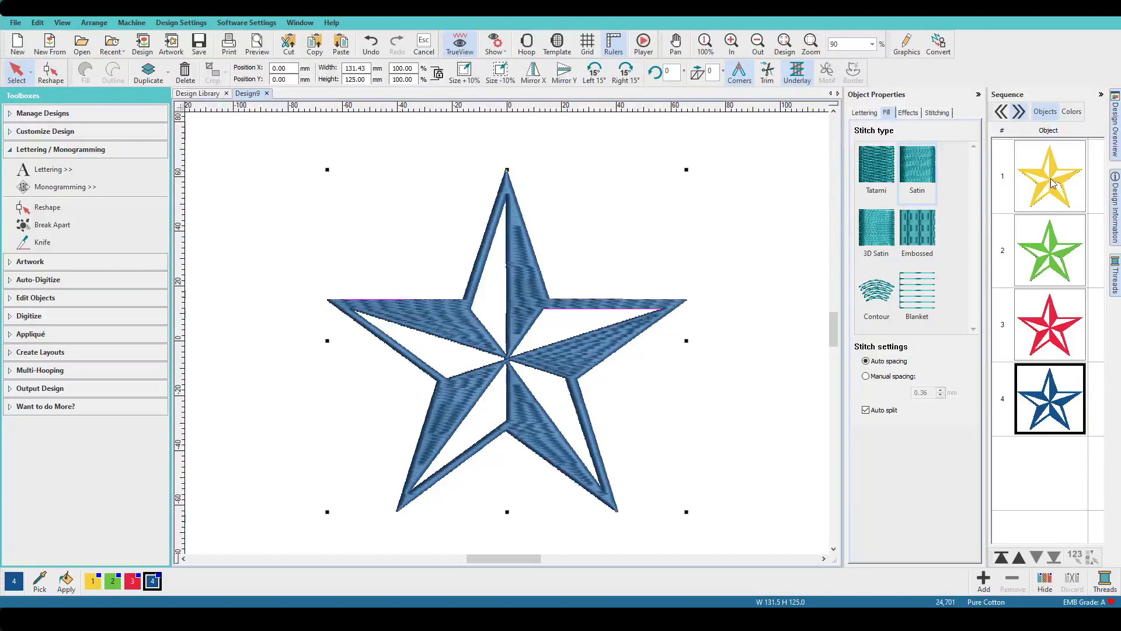
shift+click(1058, 248)
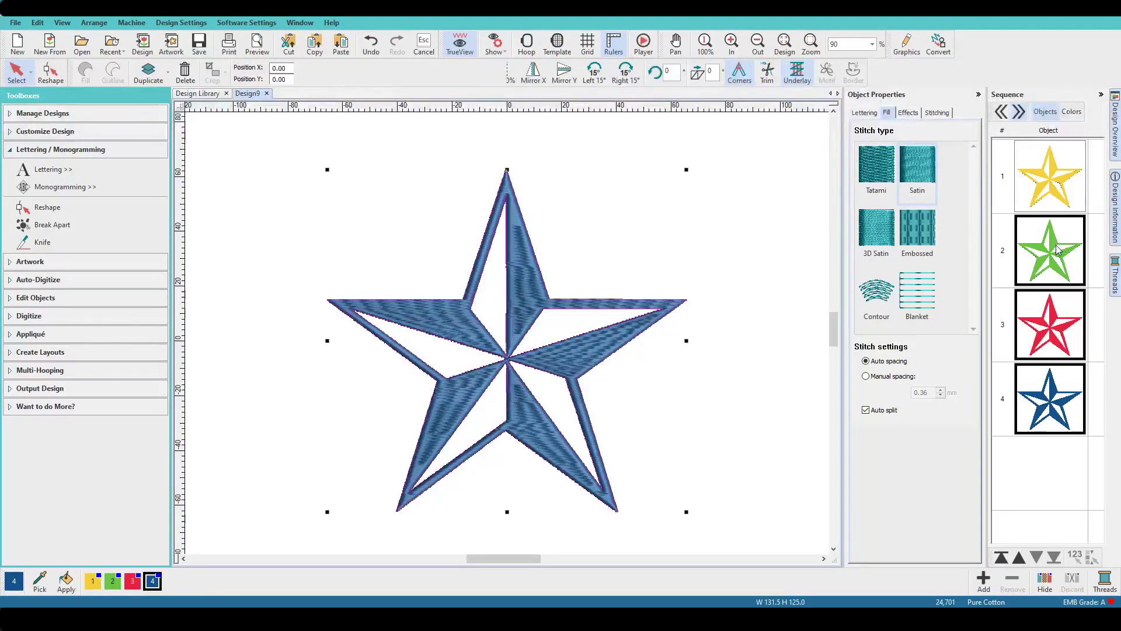
right_click(1047, 407)
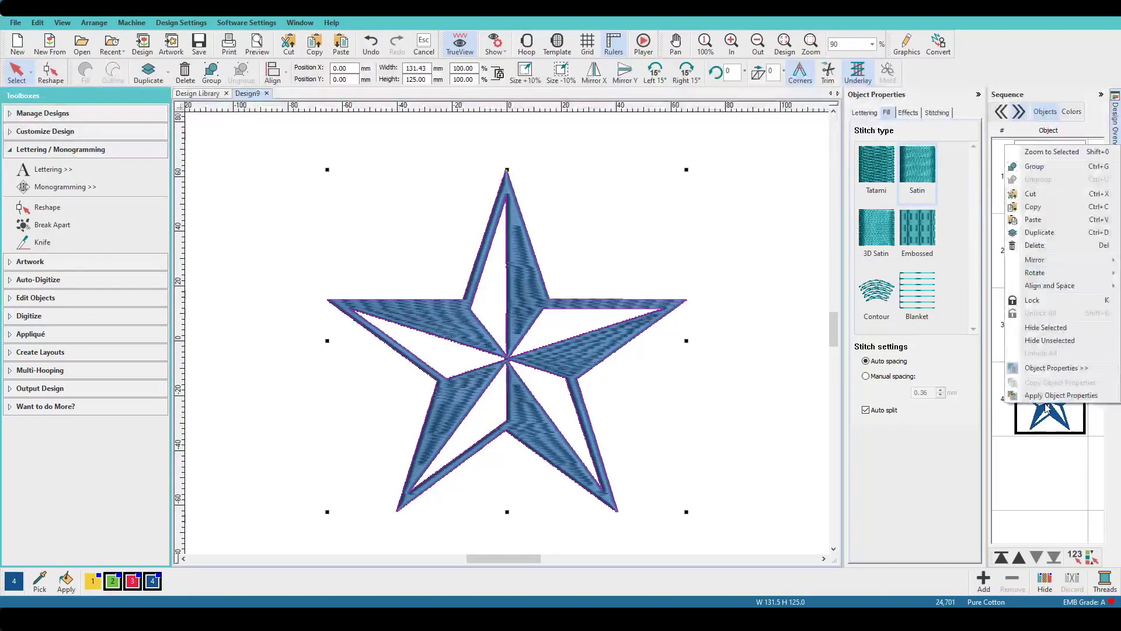
click(1038, 328)
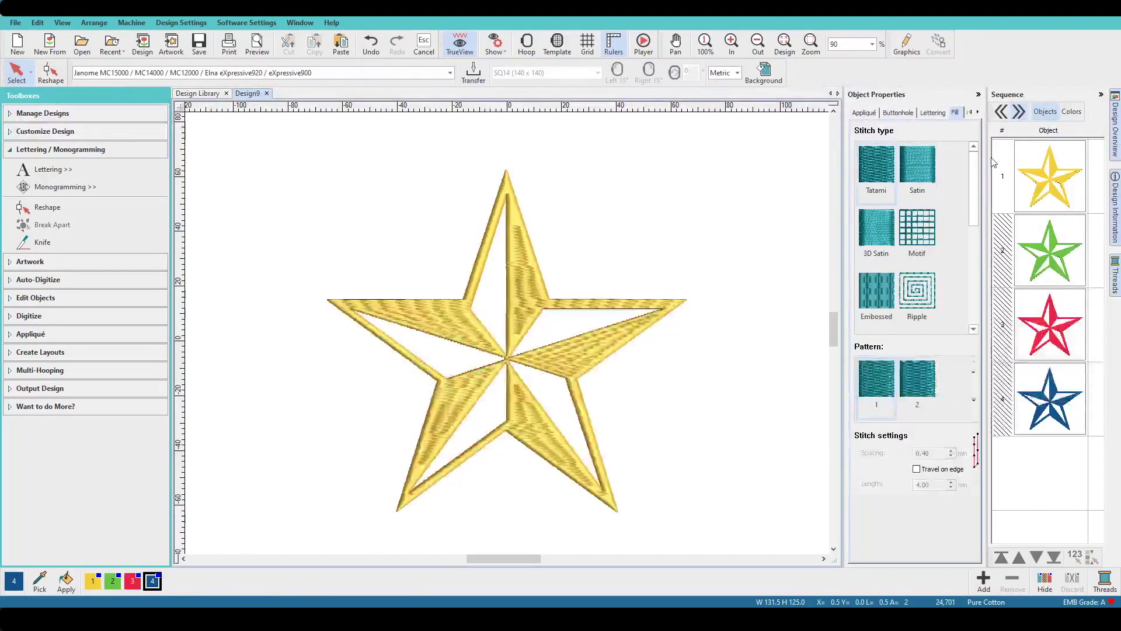
Step: Break apart the yellow star and switch its fill to Tatami
click(1038, 181)
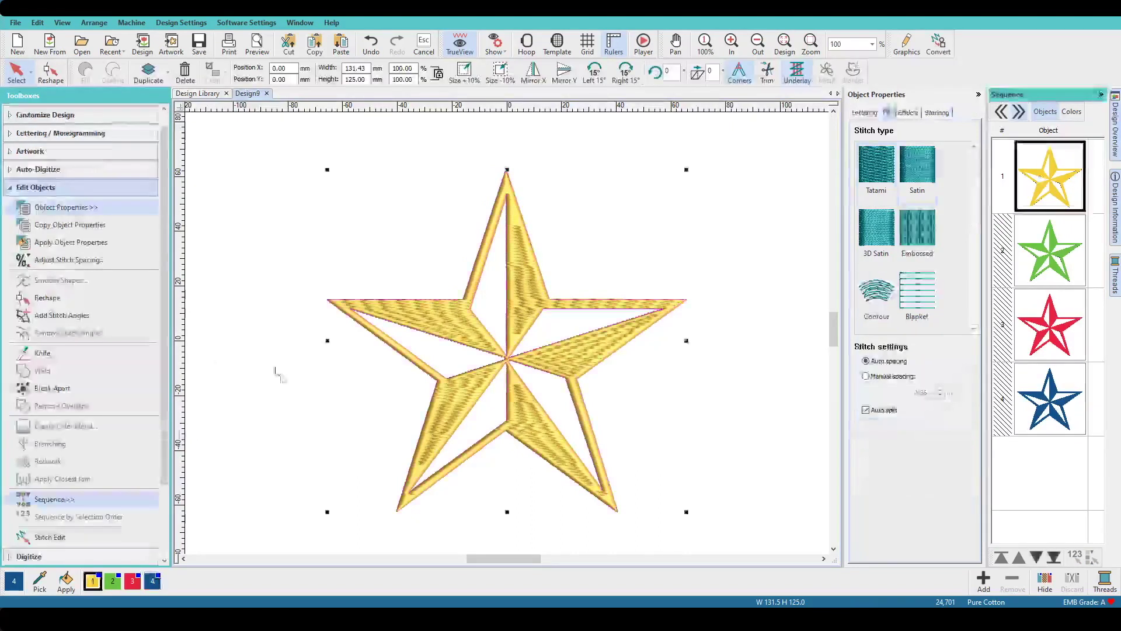
click(38, 390)
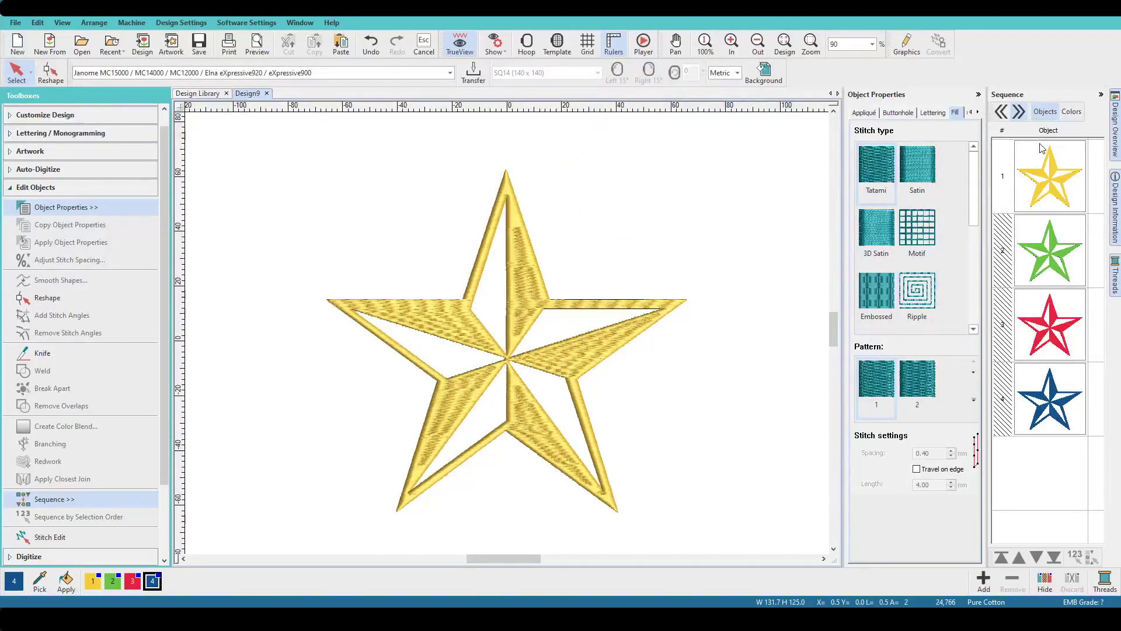
click(1051, 166)
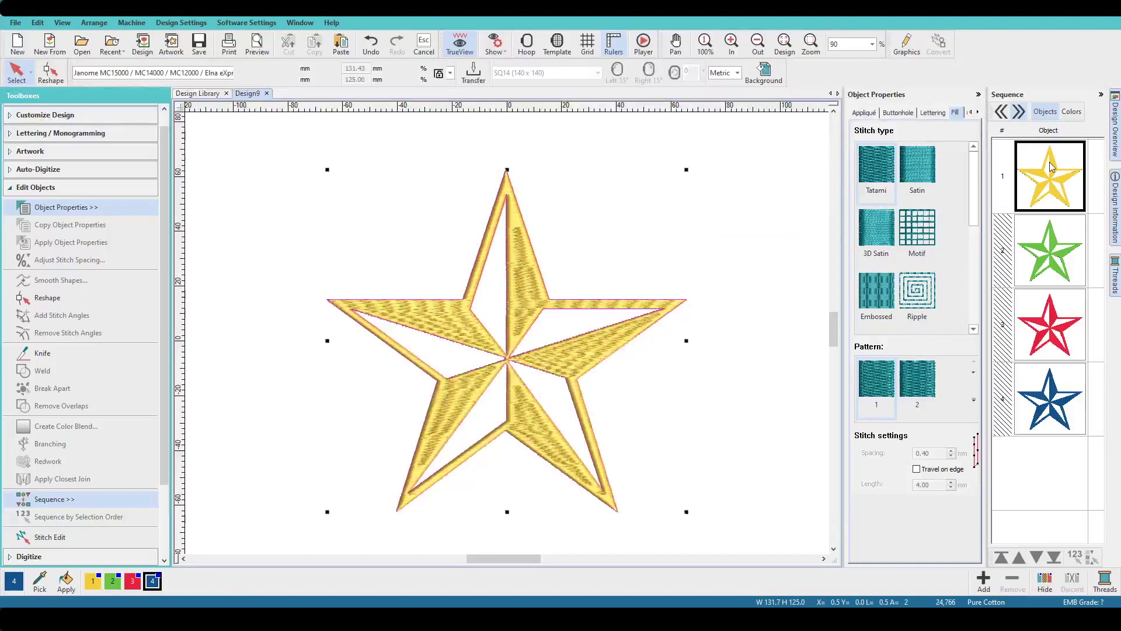
click(874, 170)
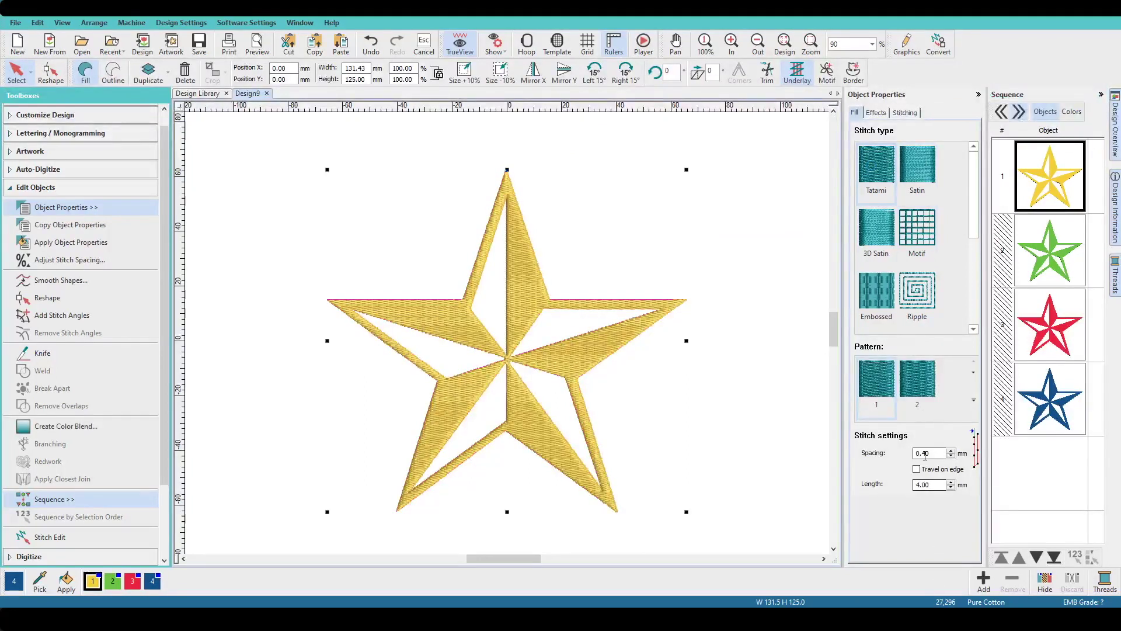
Step: Set the tatami spacing to 1.20 mm with Travel on edge and underlay removed
double_click(936, 455)
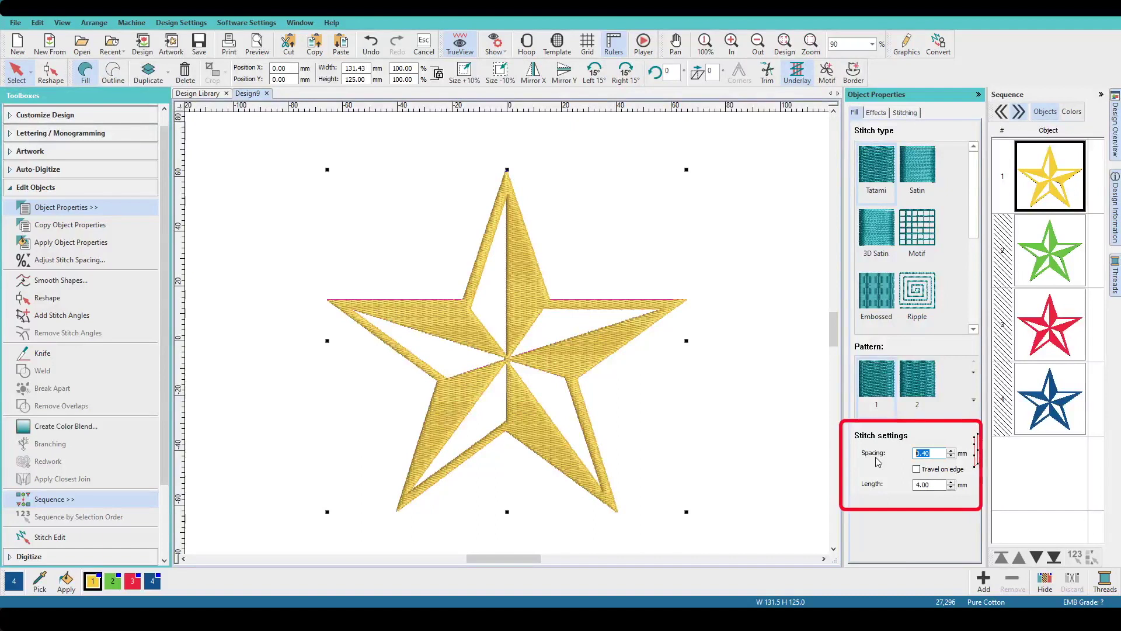
text(1.2)
click(917, 468)
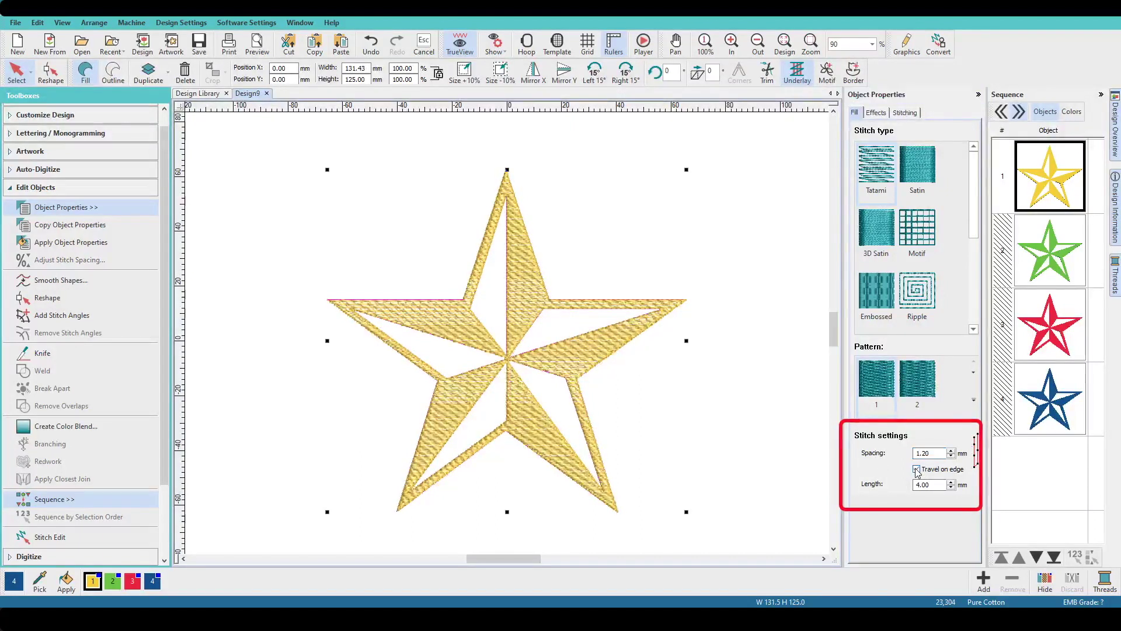
click(906, 113)
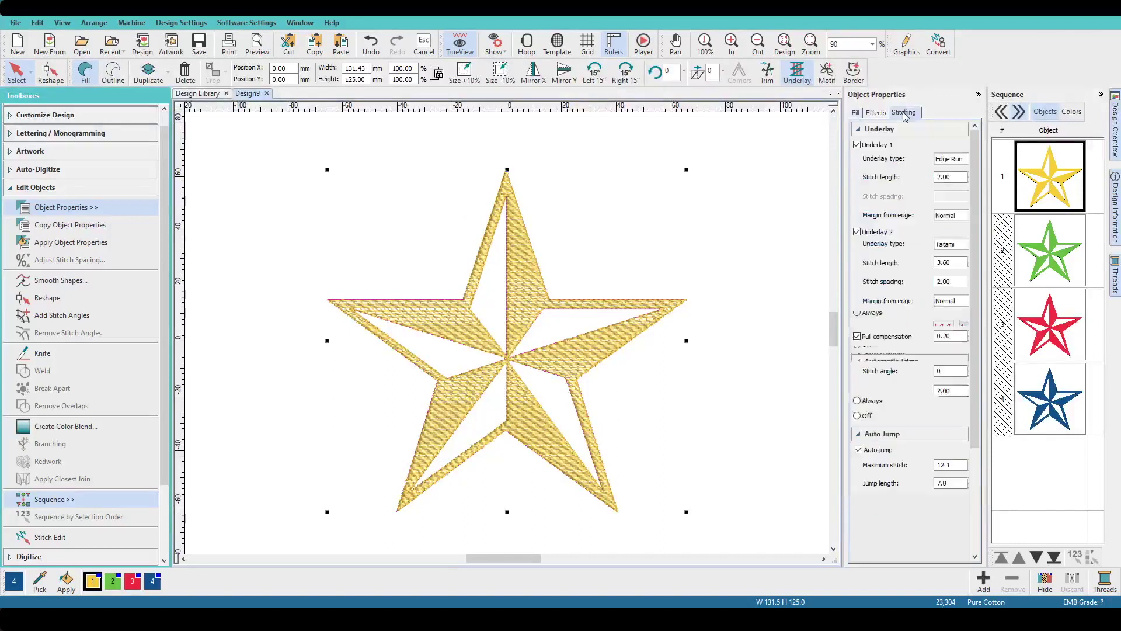
click(857, 146)
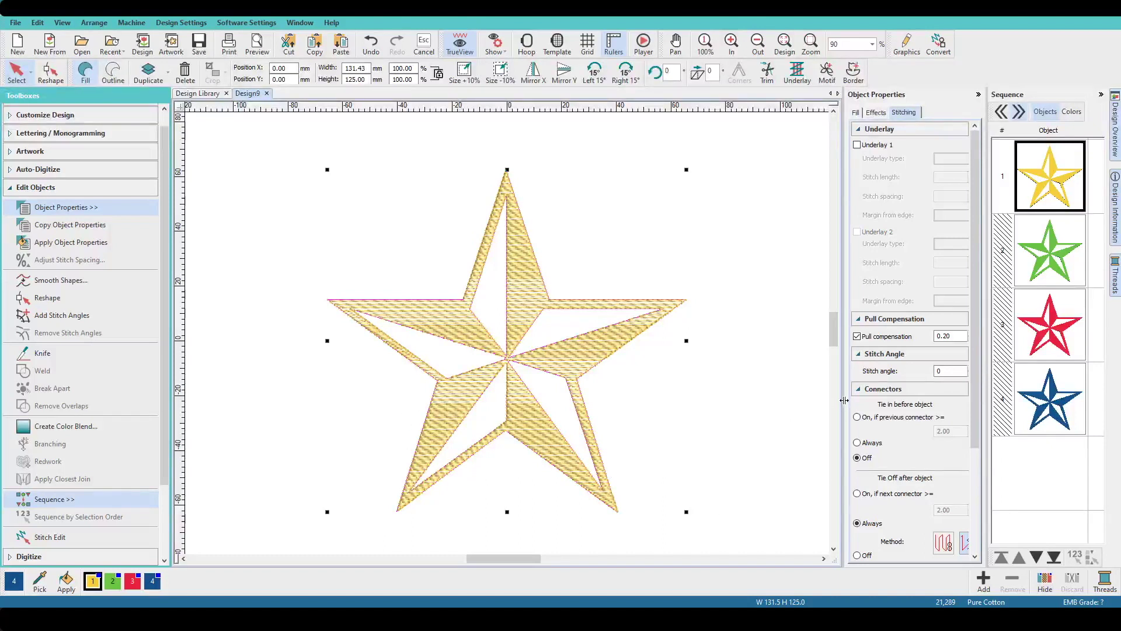
click(1045, 252)
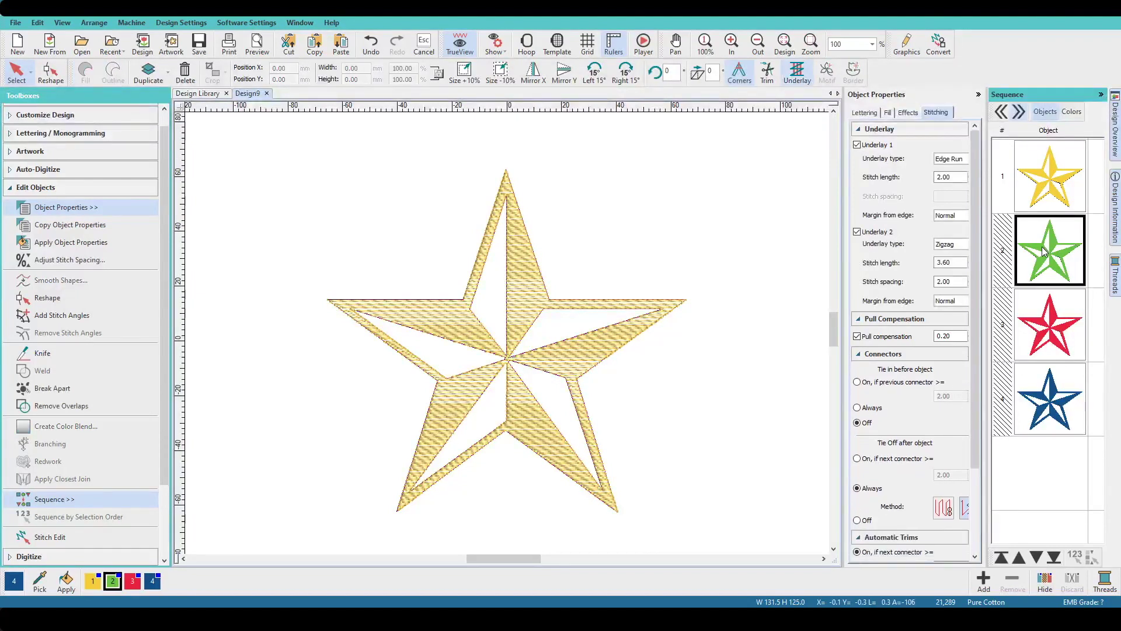
Step: Hide everything except the green star, break it apart and switch its fill to Motif
right_click(1044, 251)
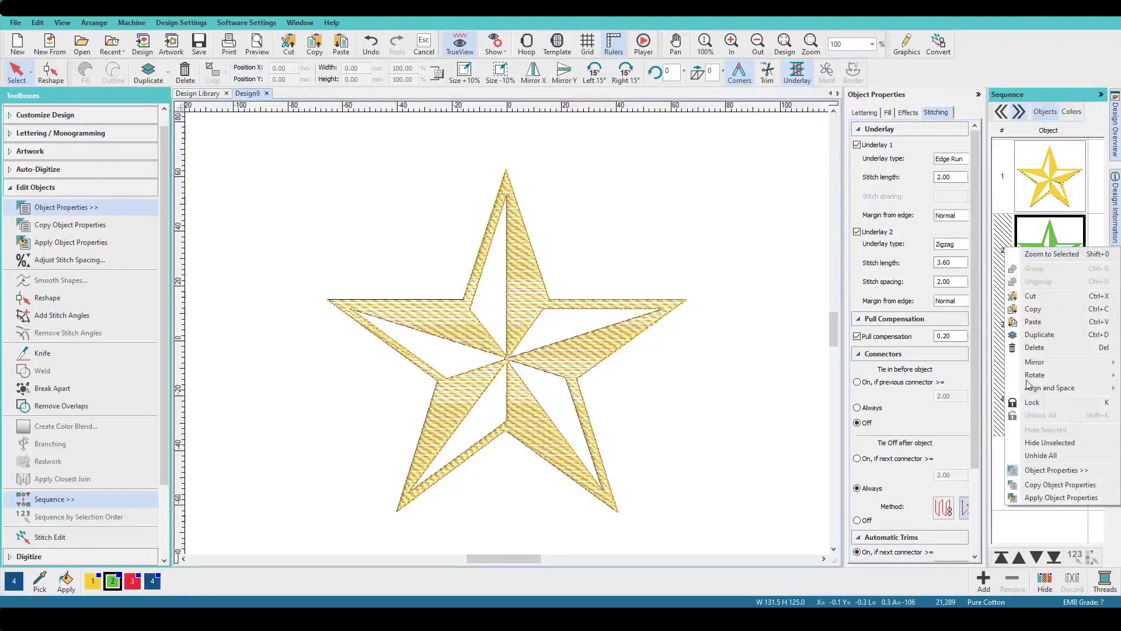
click(1046, 442)
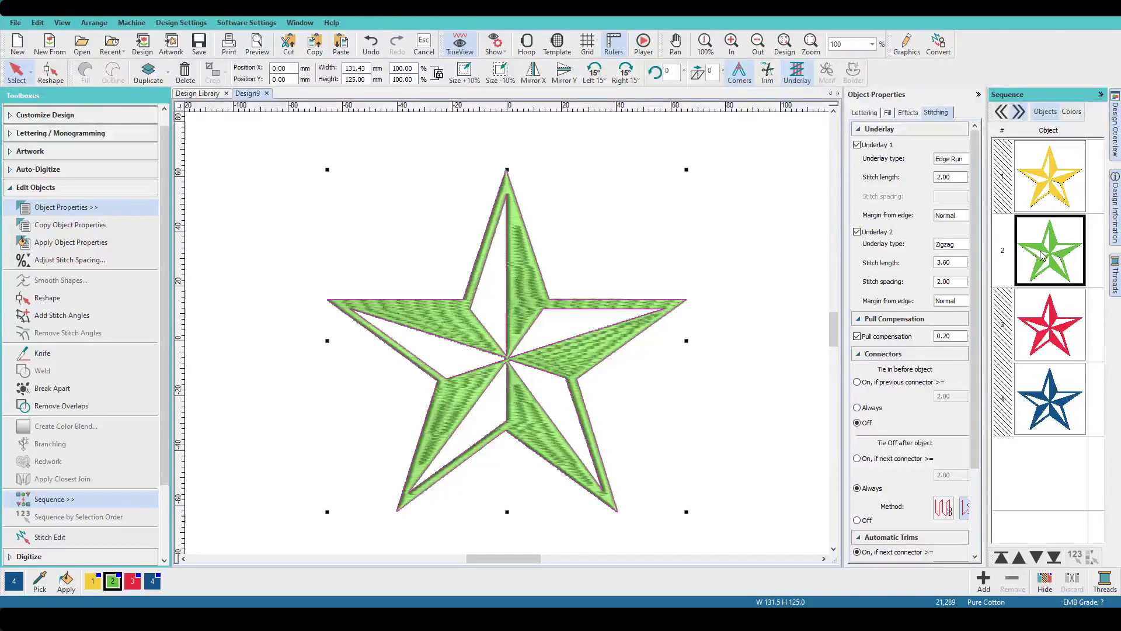
click(56, 390)
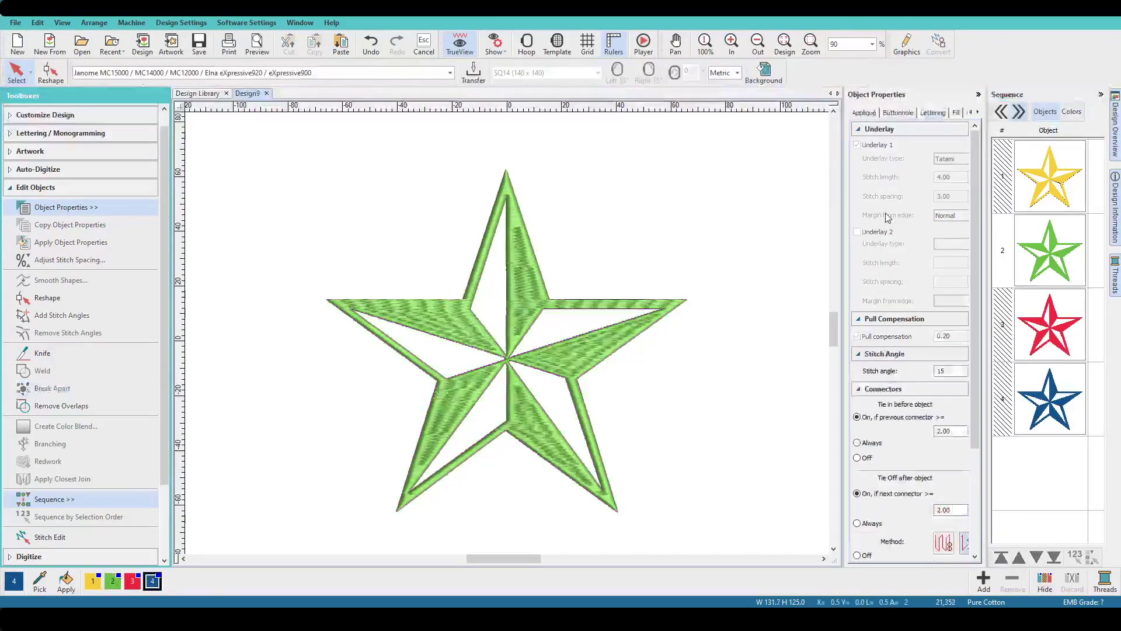
click(954, 113)
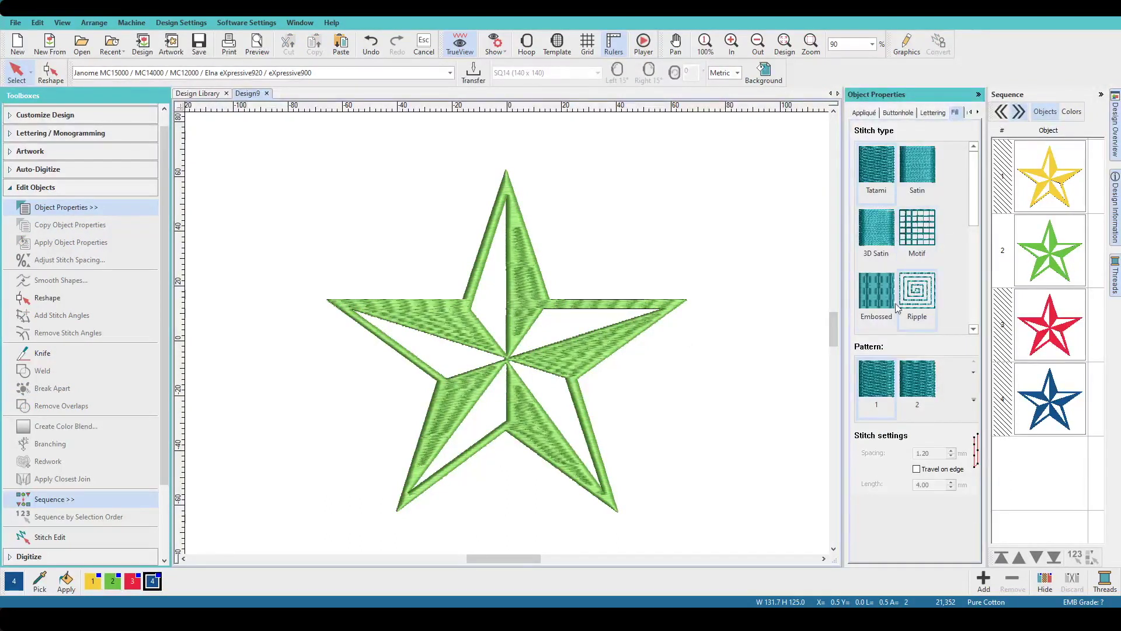
click(926, 238)
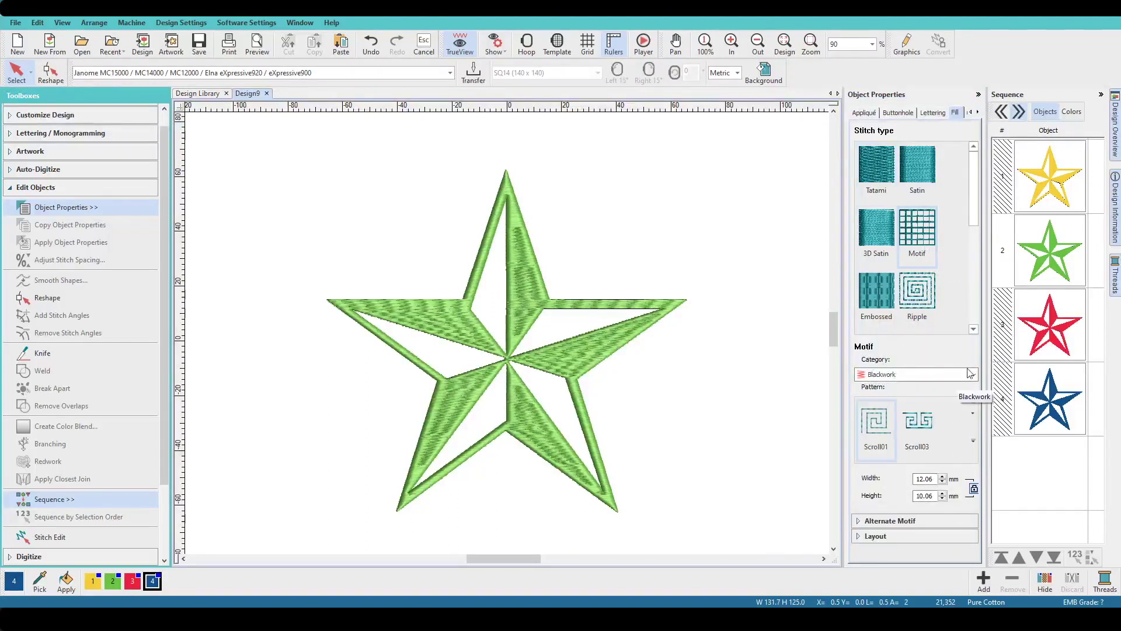
Step: Choose the Single Motifs category and apply the Curve14 pattern from the Pattern Gallery
click(974, 375)
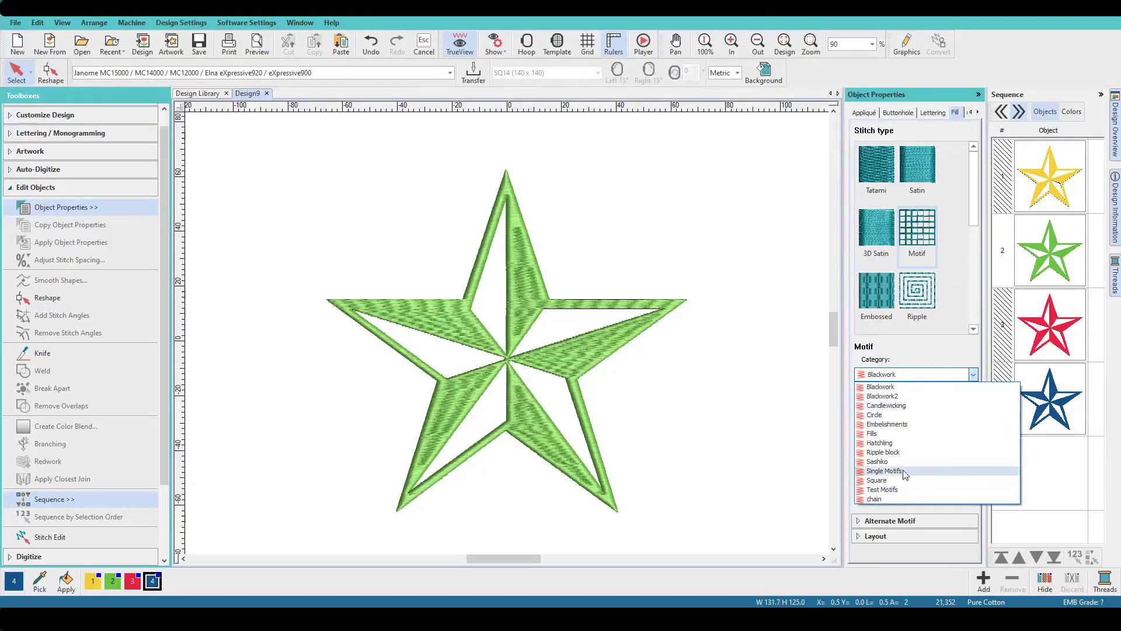
click(906, 471)
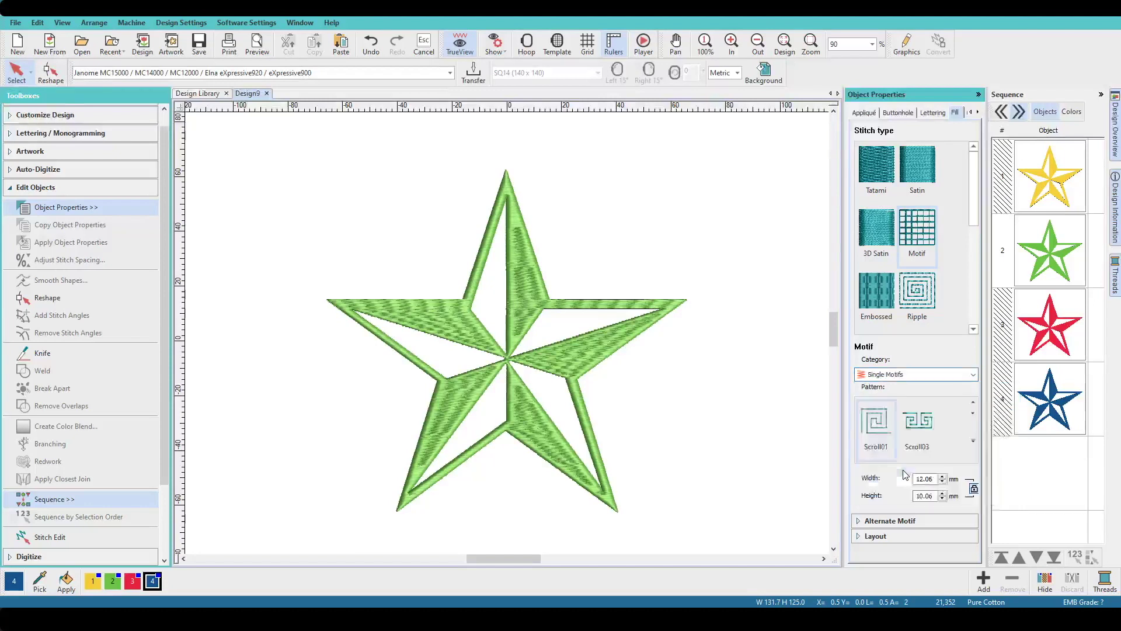
click(974, 443)
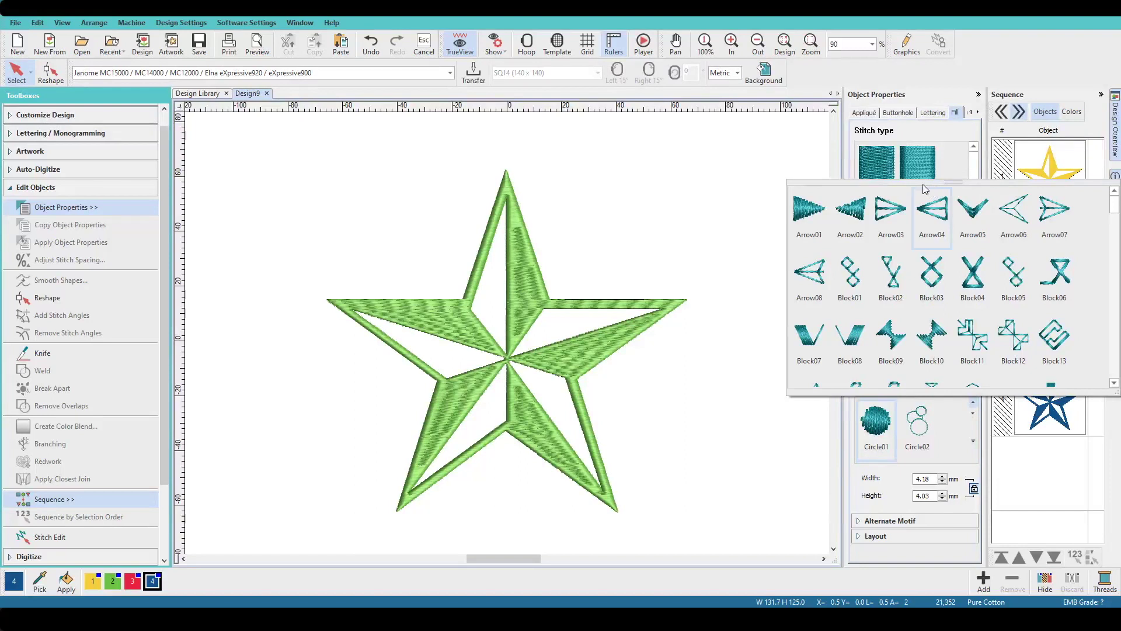
drag(922, 183, 886, 114)
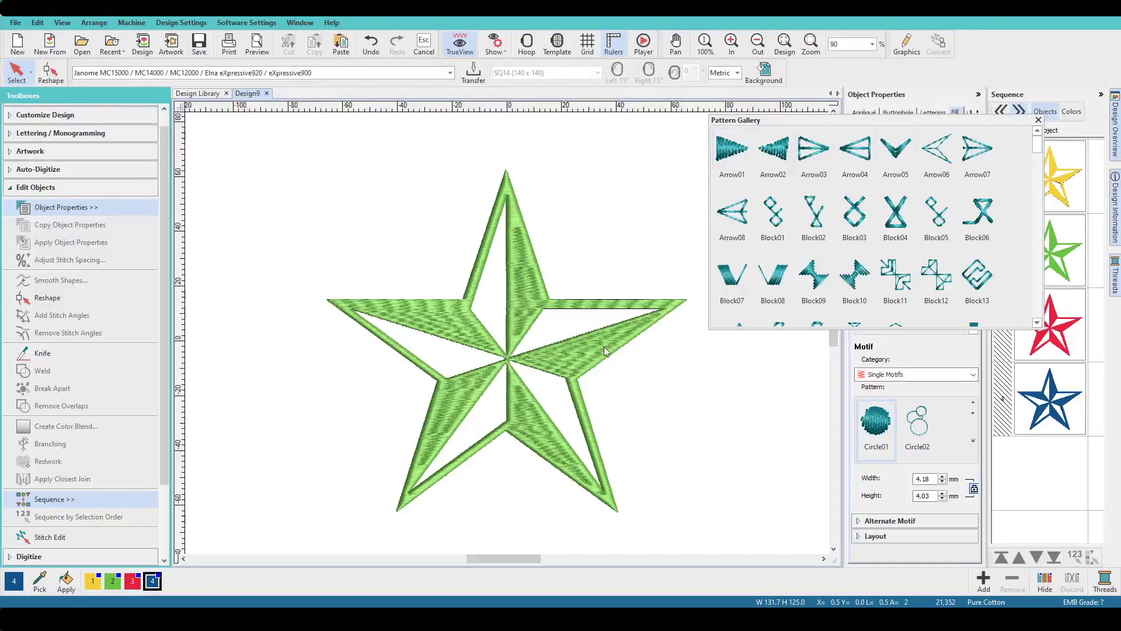
click(737, 155)
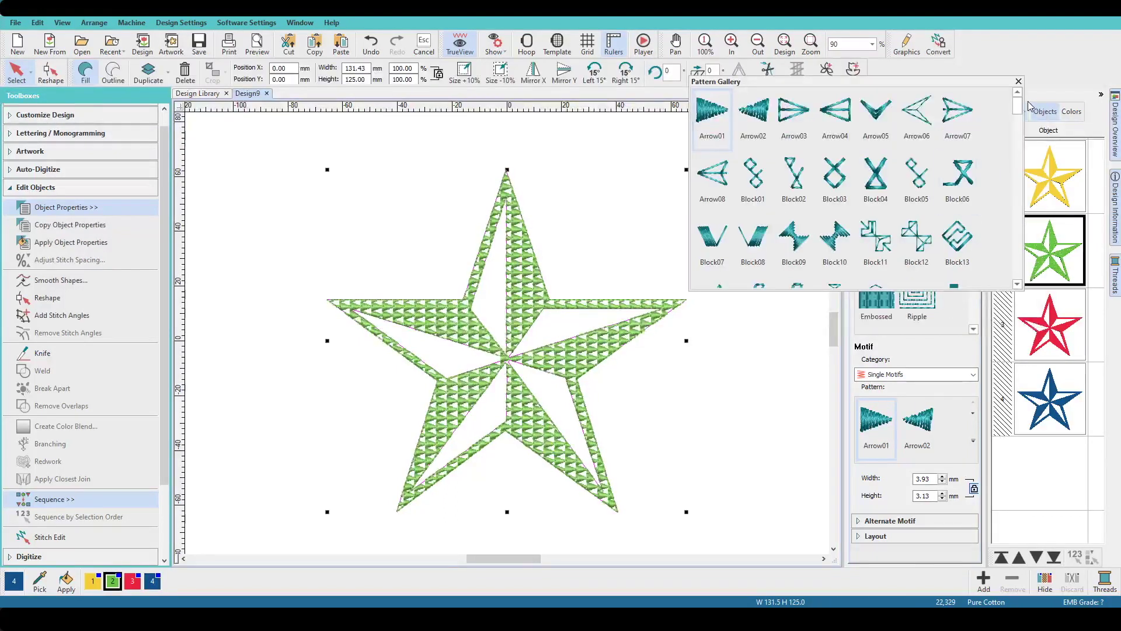
drag(1018, 104, 1017, 154)
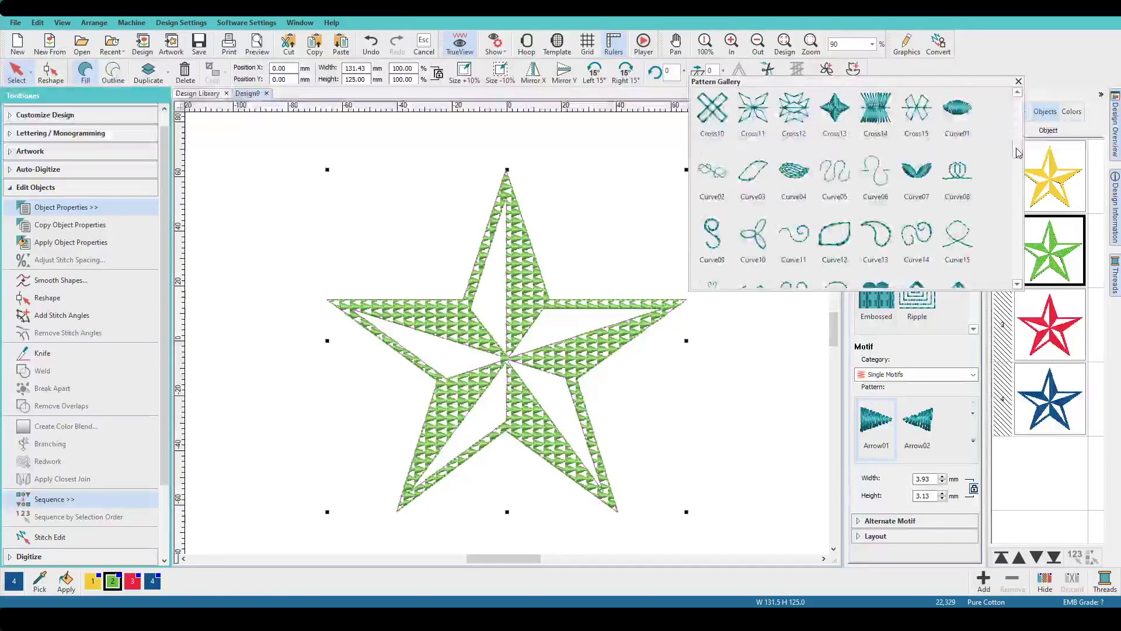
click(917, 238)
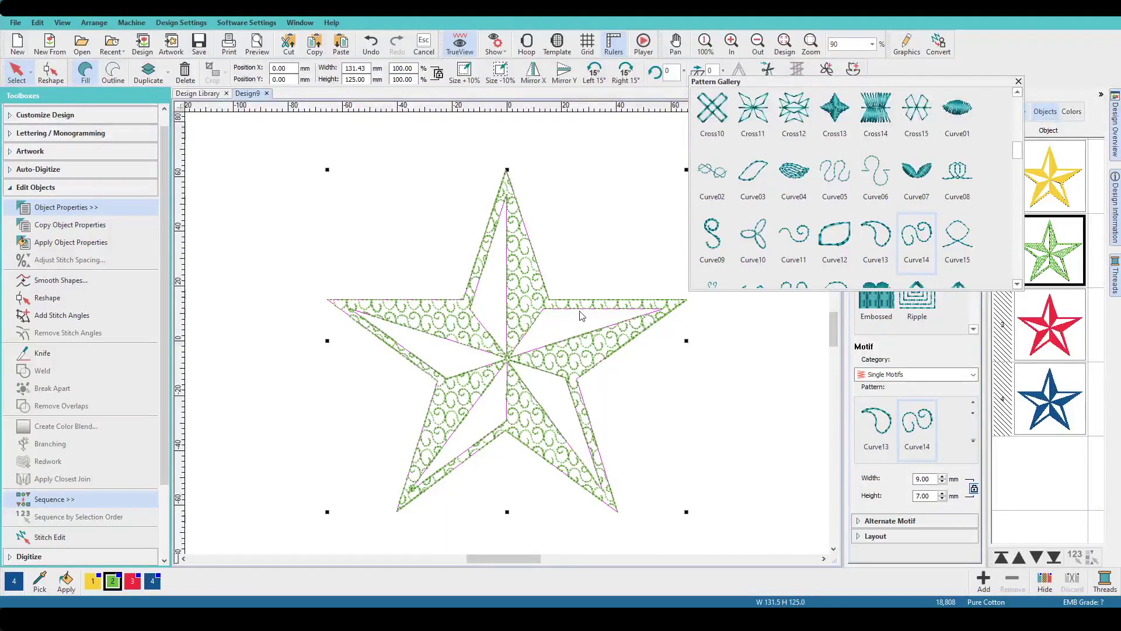
Step: Close the Pattern Gallery and hide everything except the red star
click(1019, 81)
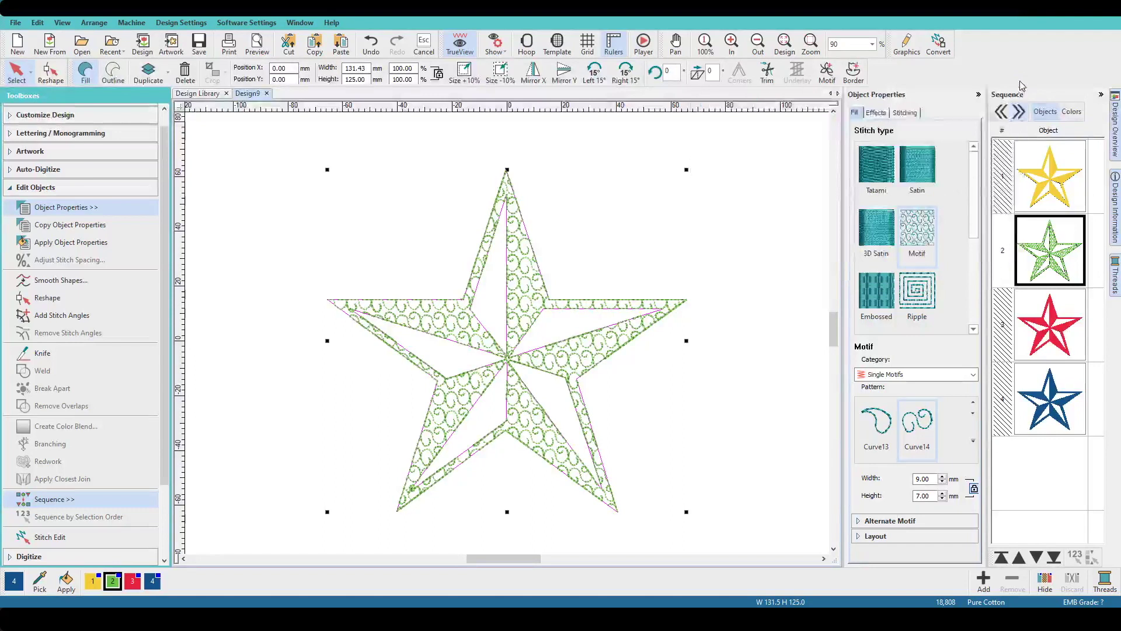
click(1054, 326)
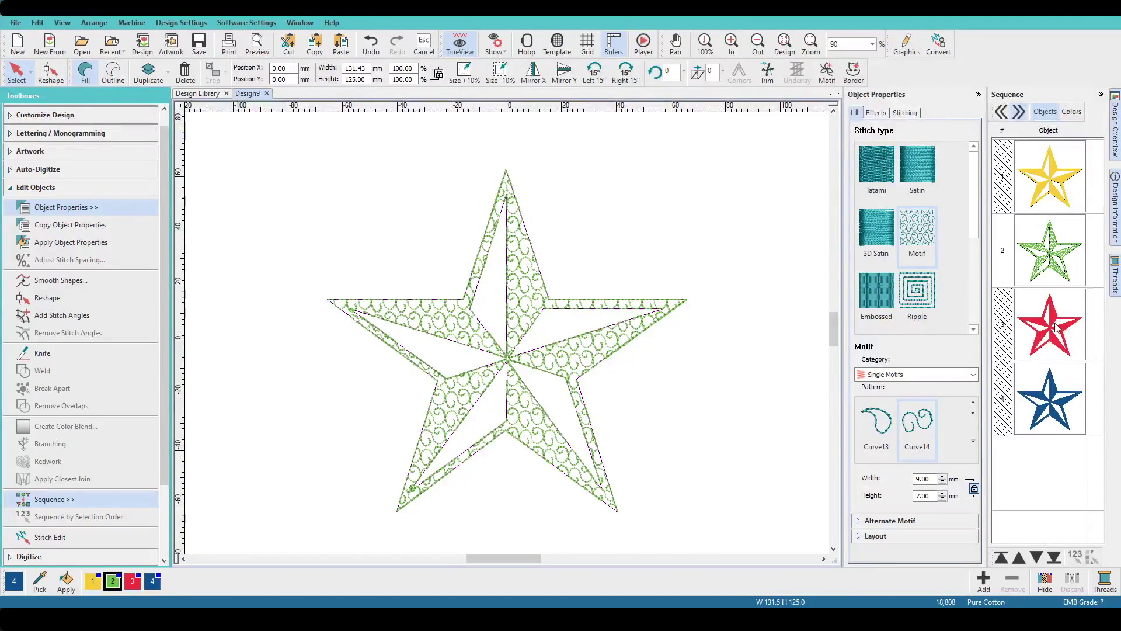
right_click(1056, 326)
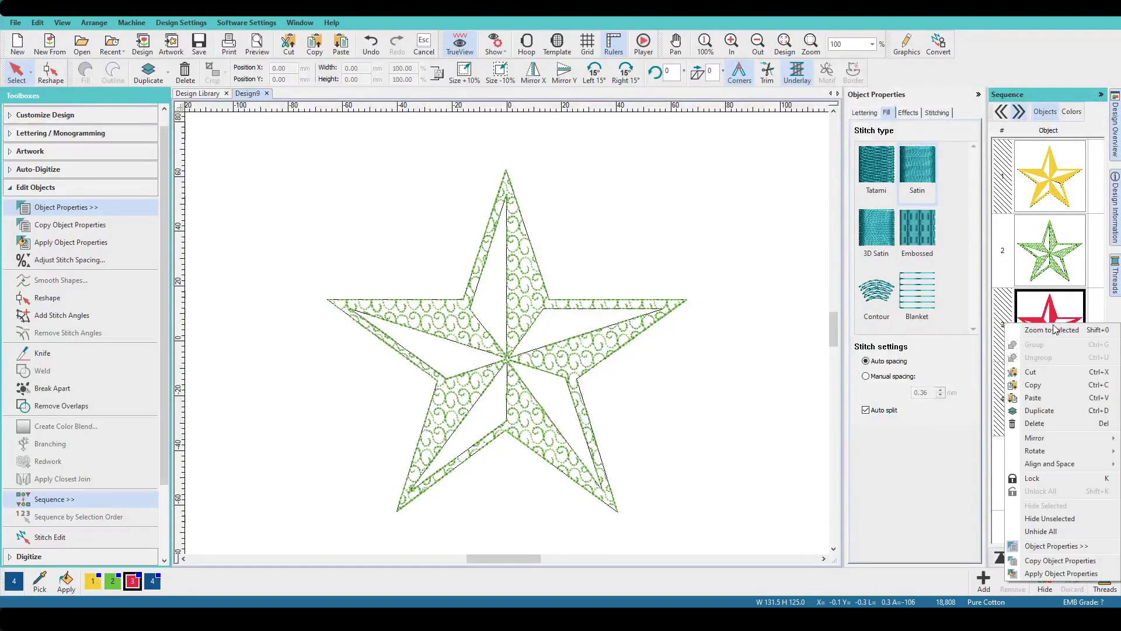
click(1063, 519)
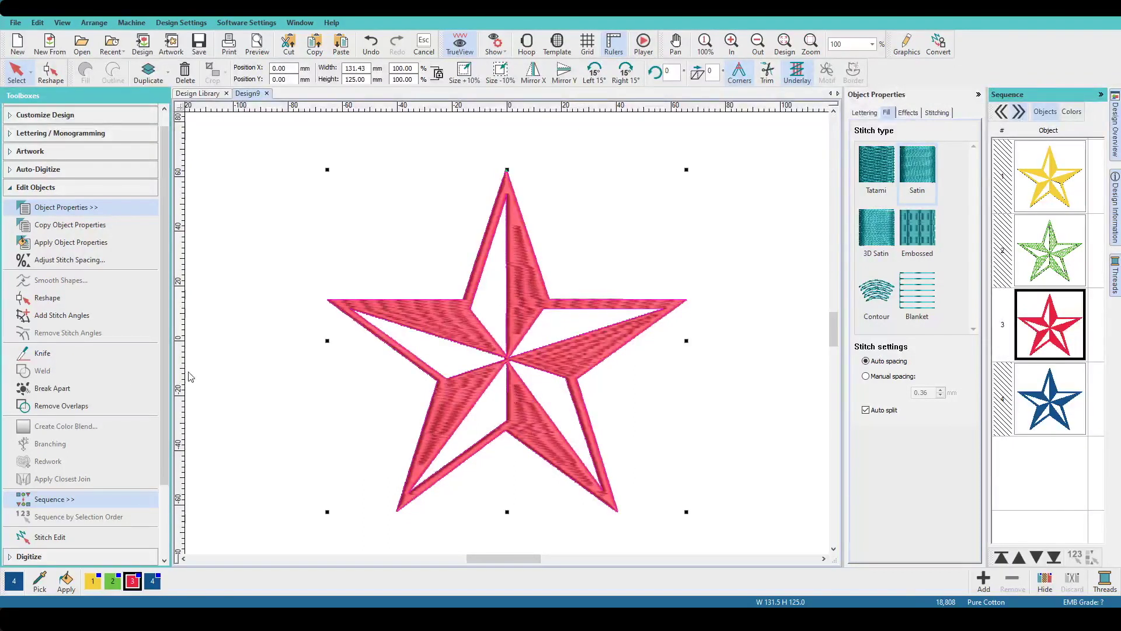
Step: Break apart the red star and convert it to Satin outline stitching
click(40, 389)
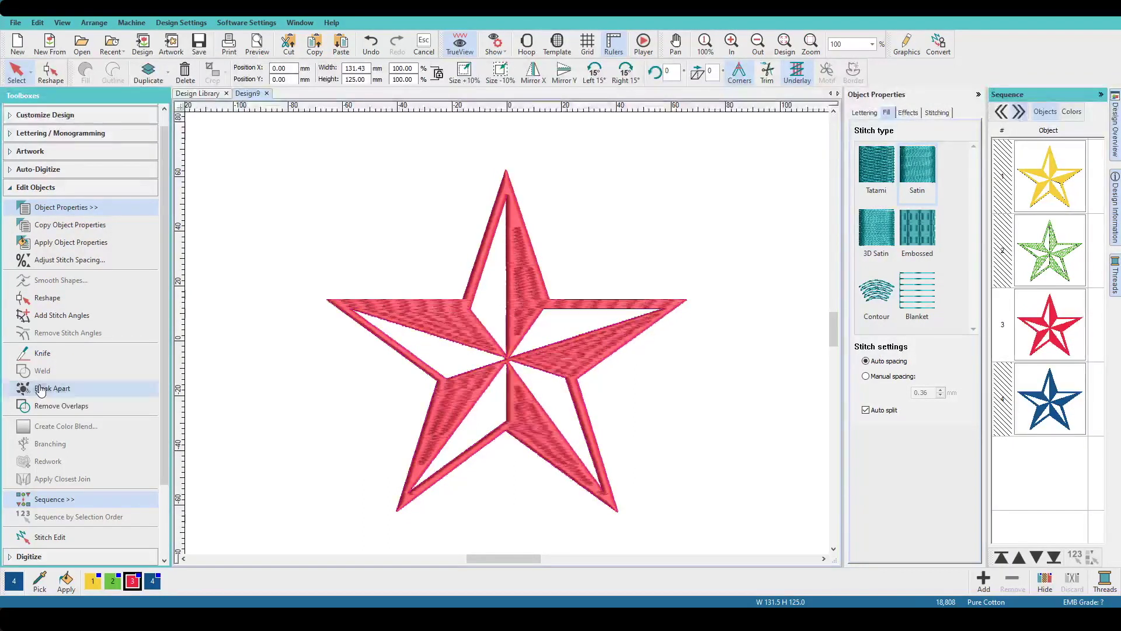
click(1056, 333)
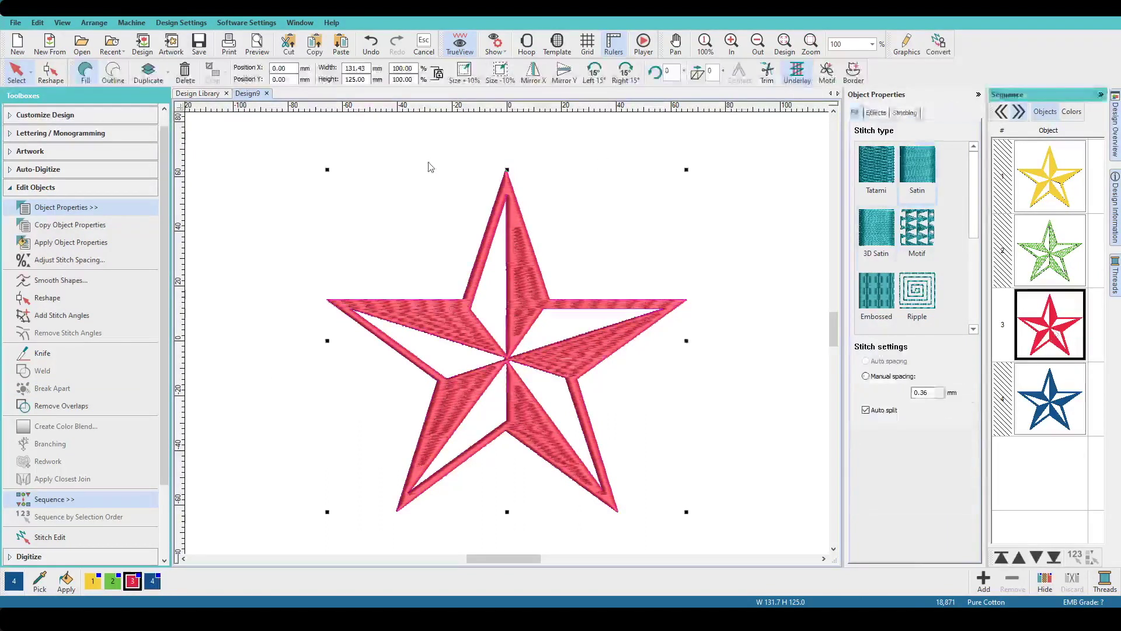
click(113, 69)
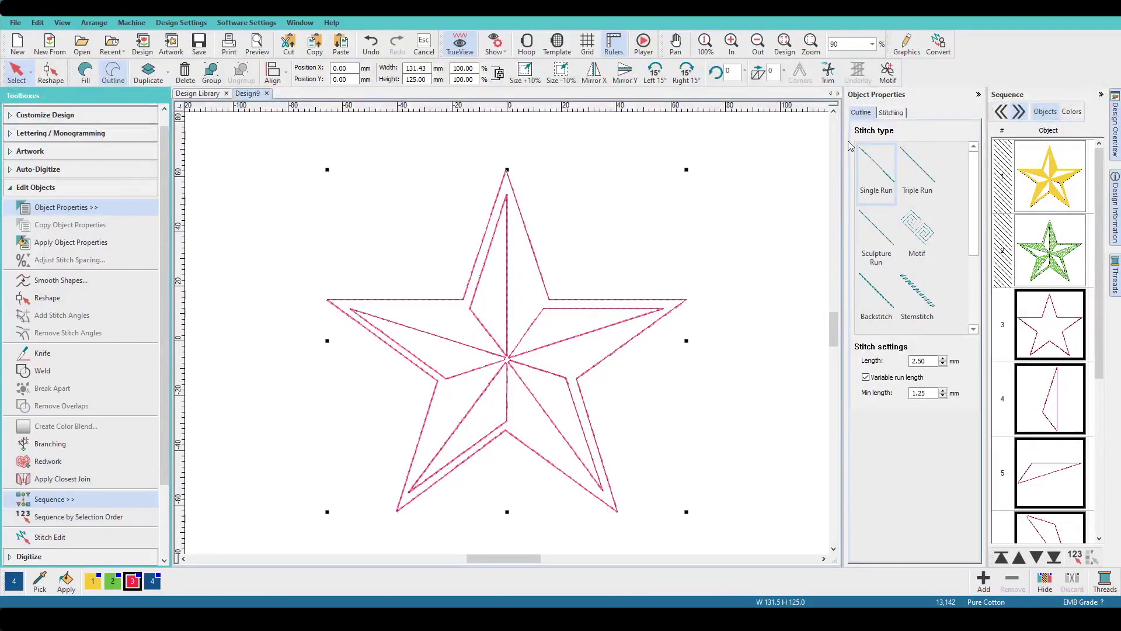
drag(974, 238, 974, 279)
click(926, 288)
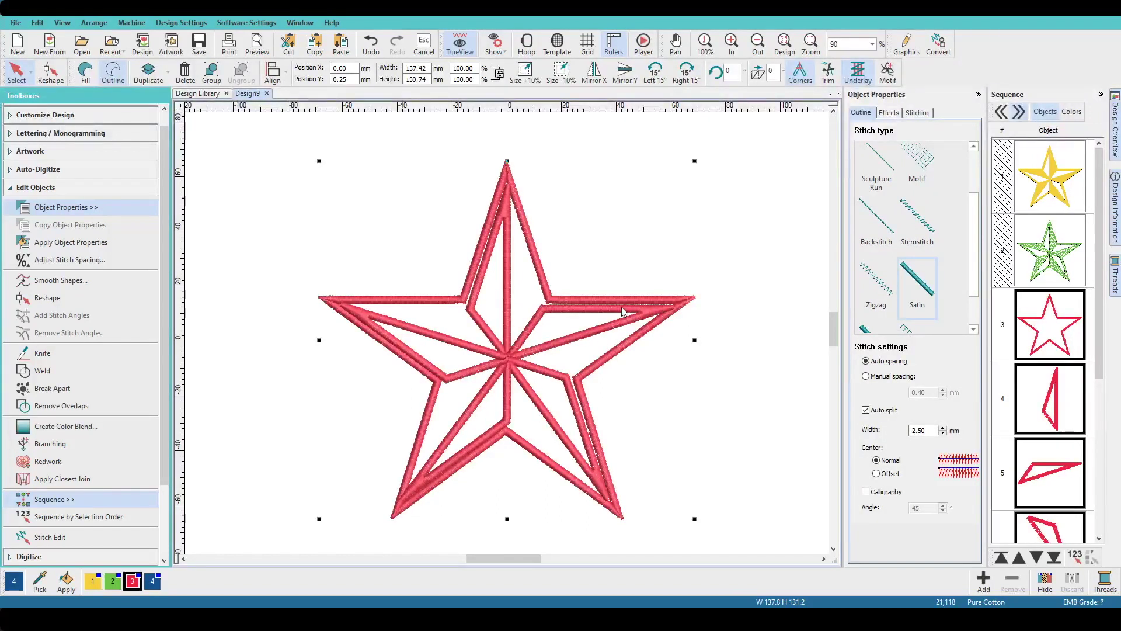
Step: Change the first inner divider line to a Triple Run stitch
click(1058, 395)
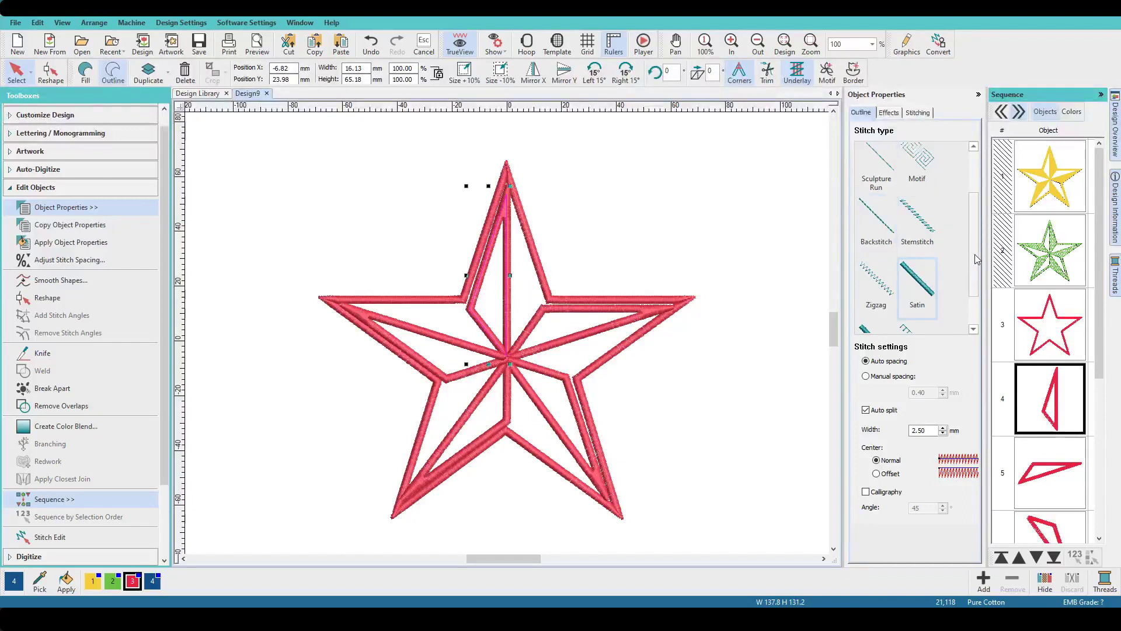
scroll(976, 254, up, 2)
click(928, 173)
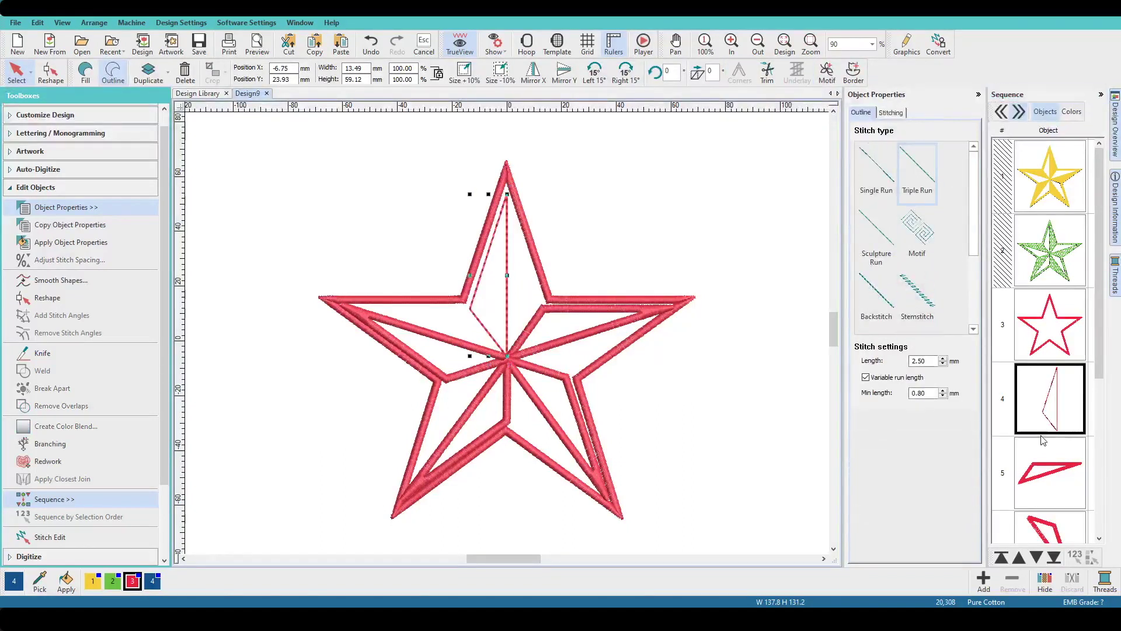
scroll(1057, 284, down, 3)
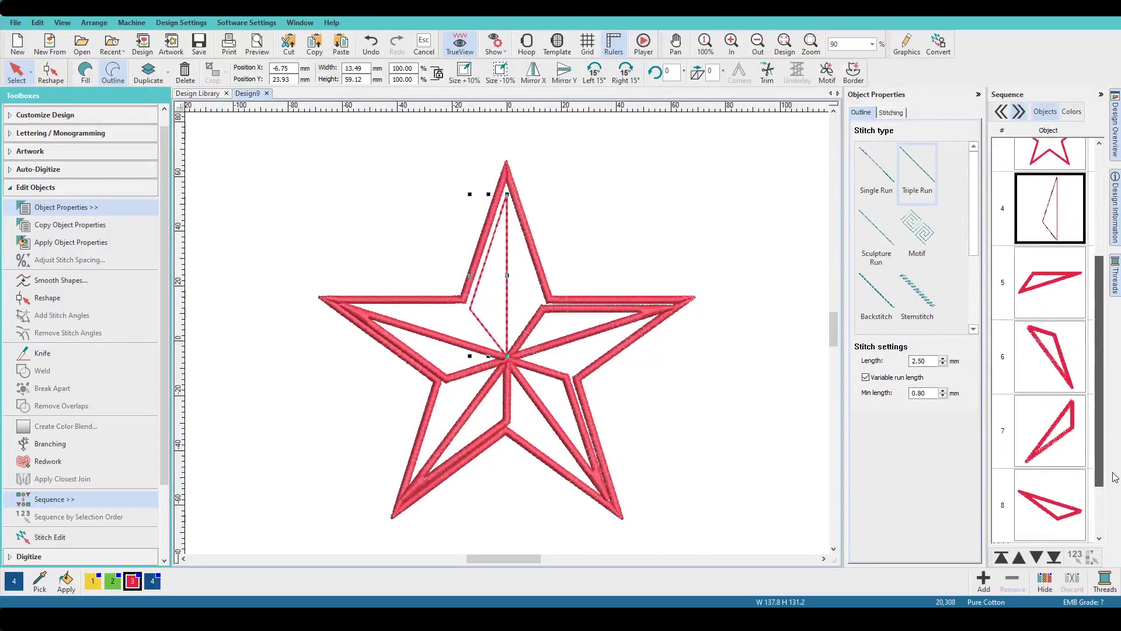
click(1057, 284)
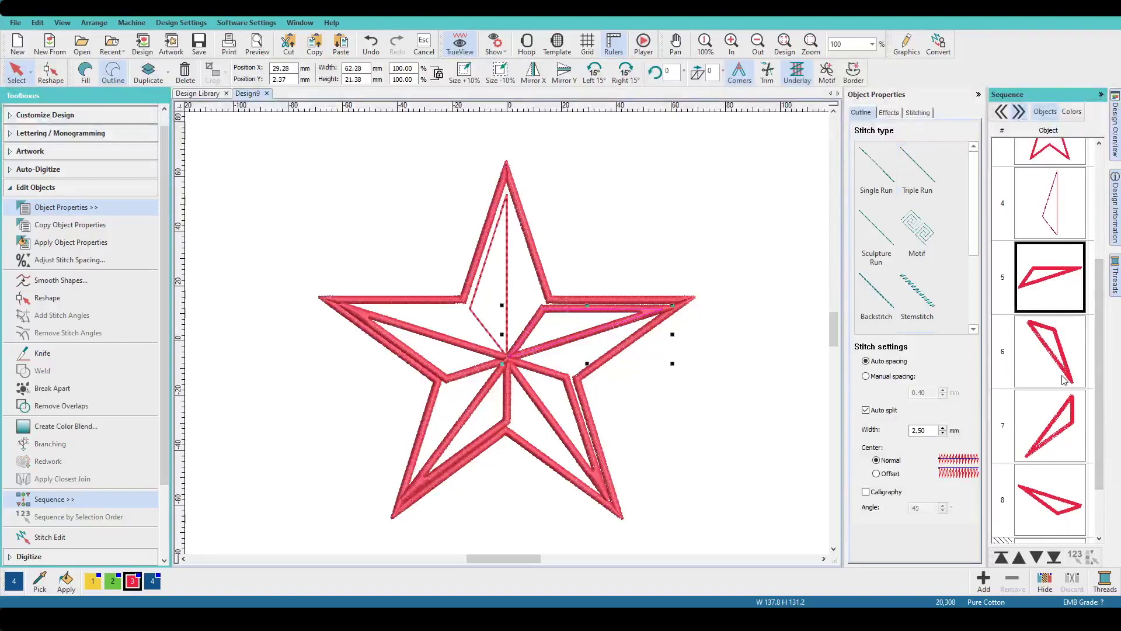
Step: Colour all the star's inner lines green and move them one object earlier in the sequence
key(ctrl+a)
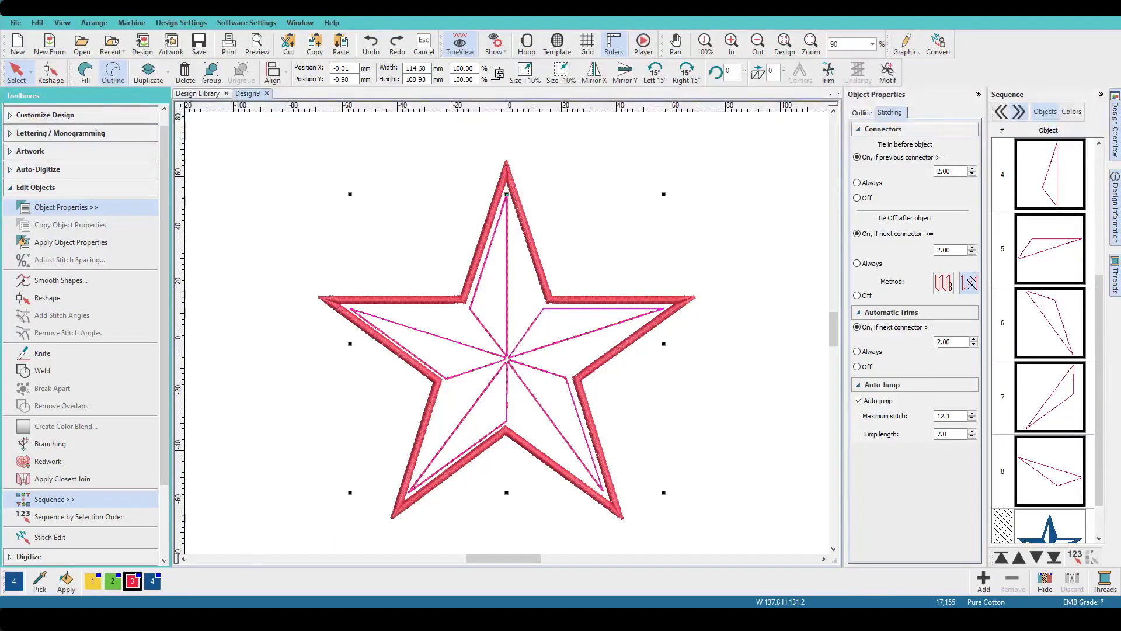
click(114, 582)
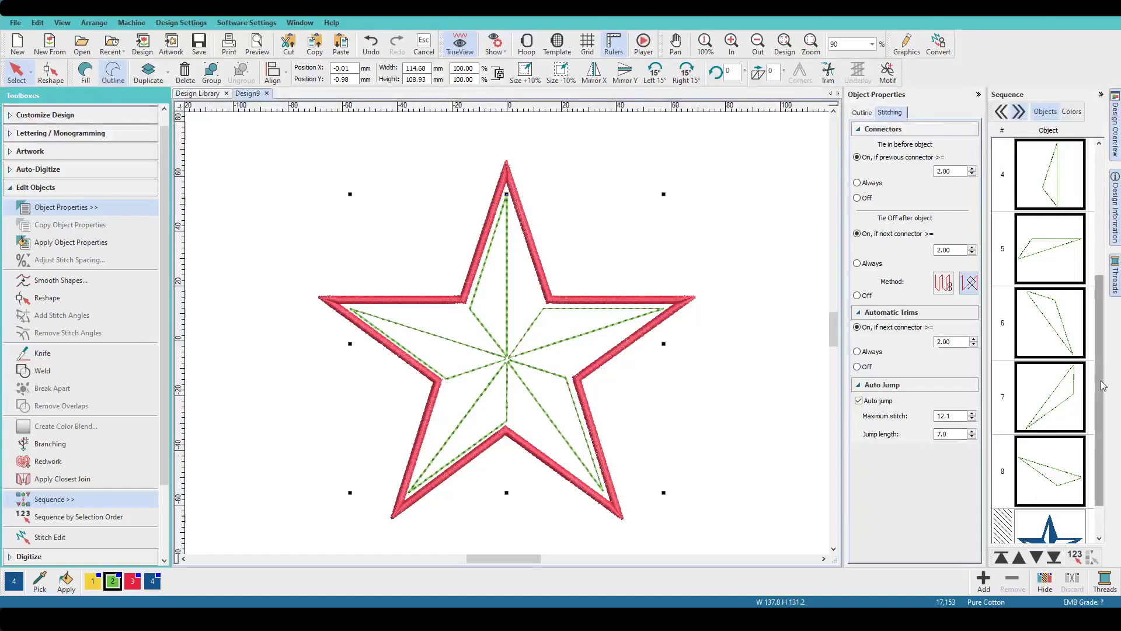
drag(1104, 382, 1101, 321)
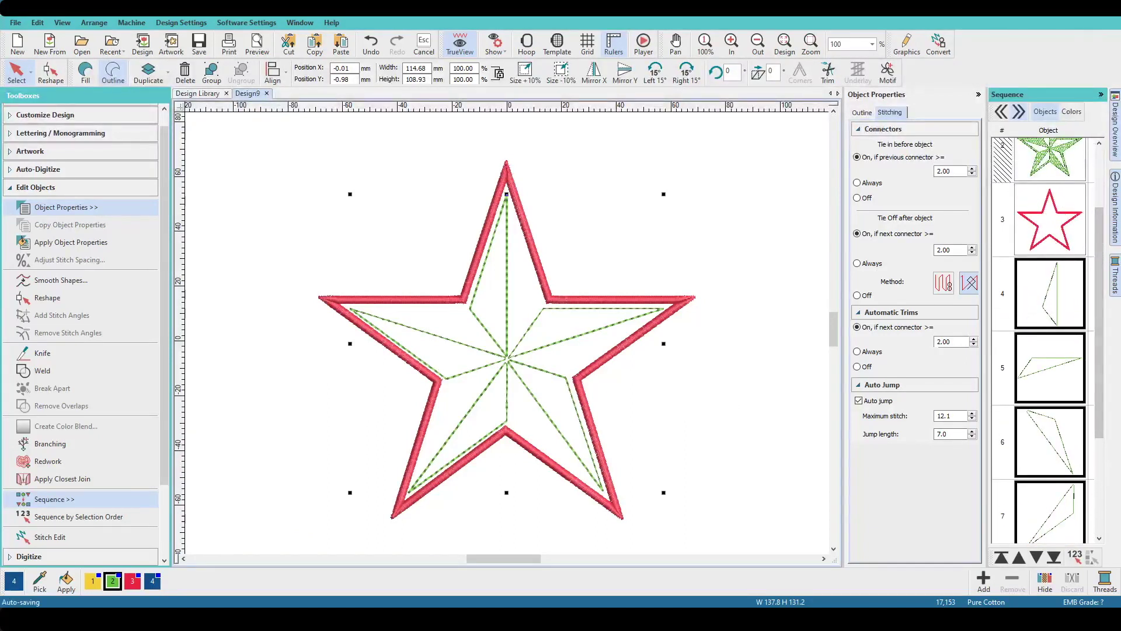
click(1021, 562)
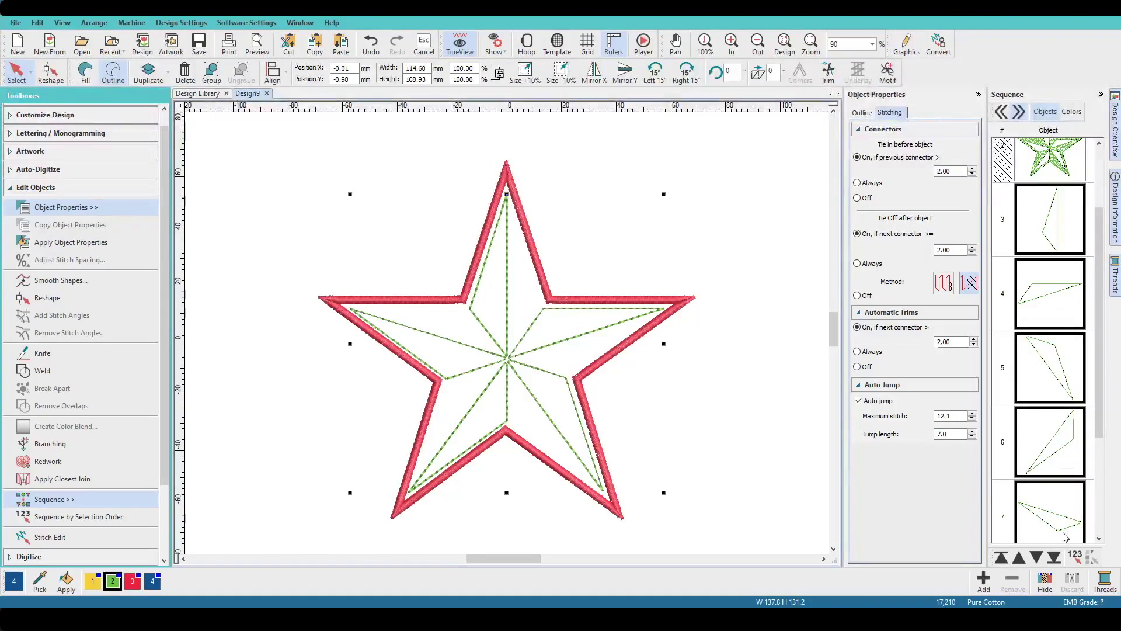
scroll(1064, 514, down, 2)
Step: Set the red outline's first underlay to Zigzag and add an Edge Run second underlay at 2.20 mm
click(630, 349)
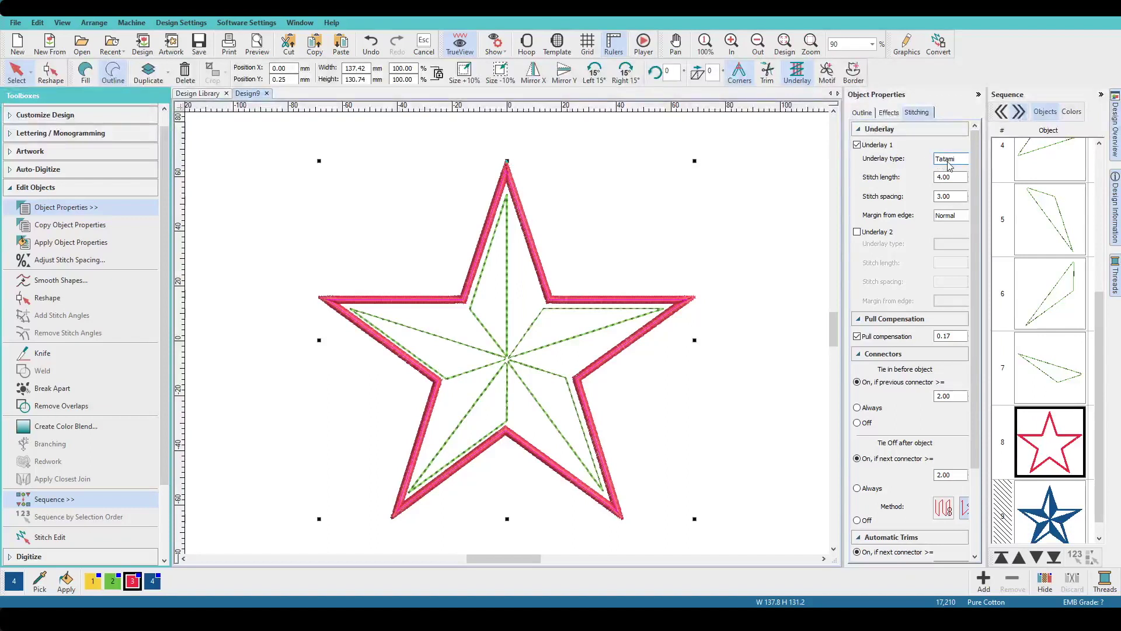
click(949, 165)
click(953, 211)
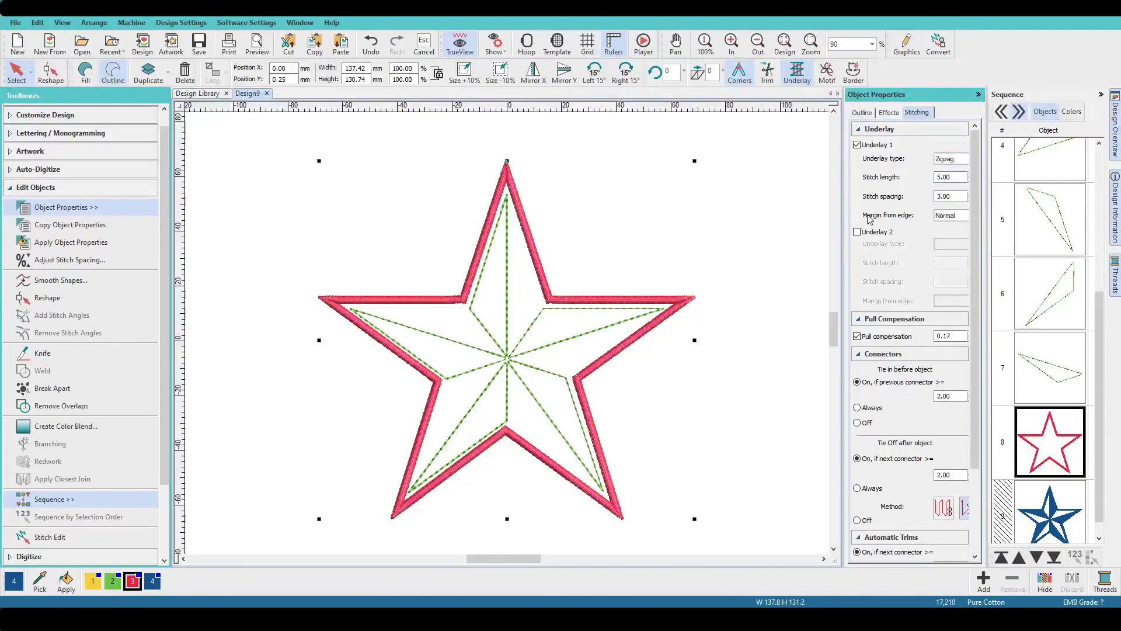
click(856, 232)
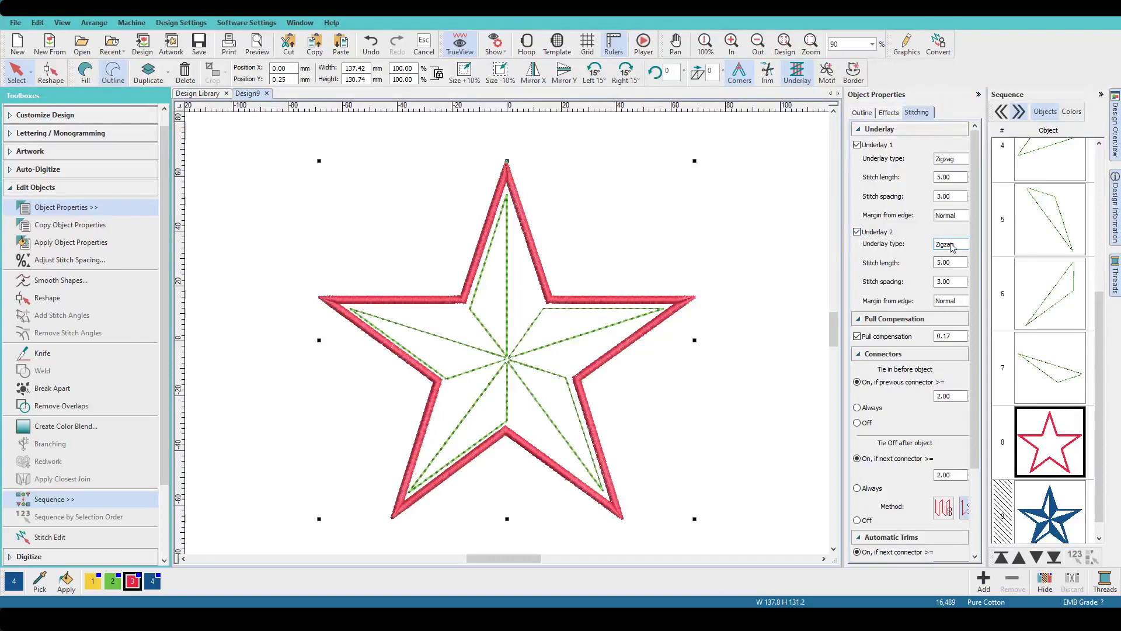
click(952, 246)
click(952, 281)
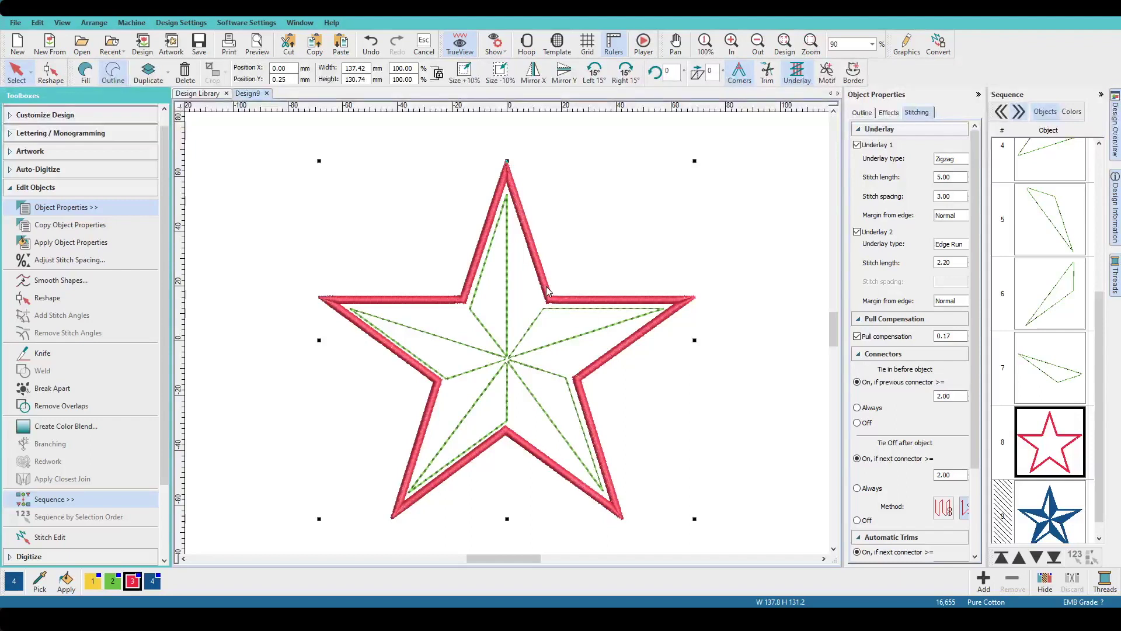
key(h)
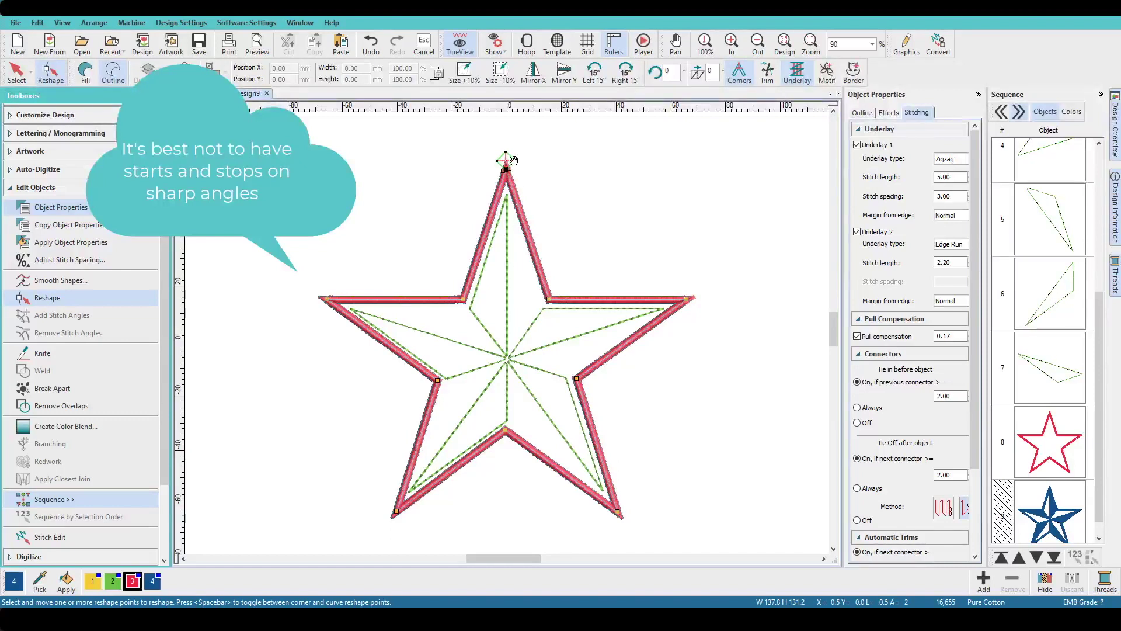
Step: Drag the red outline's start and stop points from the top tip down onto the upper right edge
drag(513, 160, 529, 233)
drag(511, 164, 529, 229)
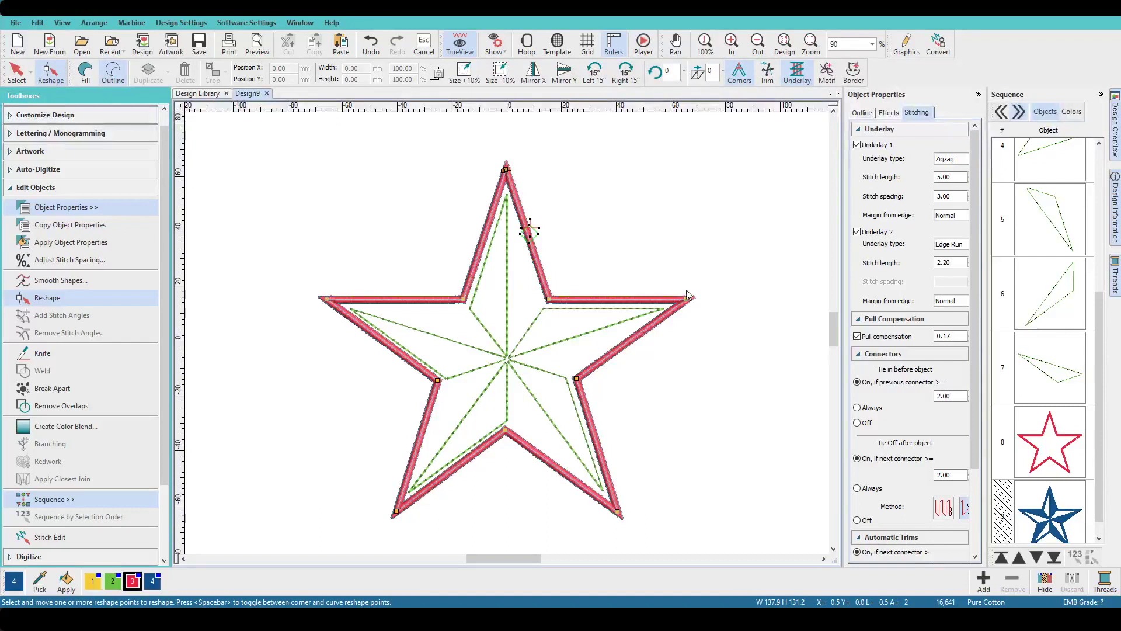
click(1050, 508)
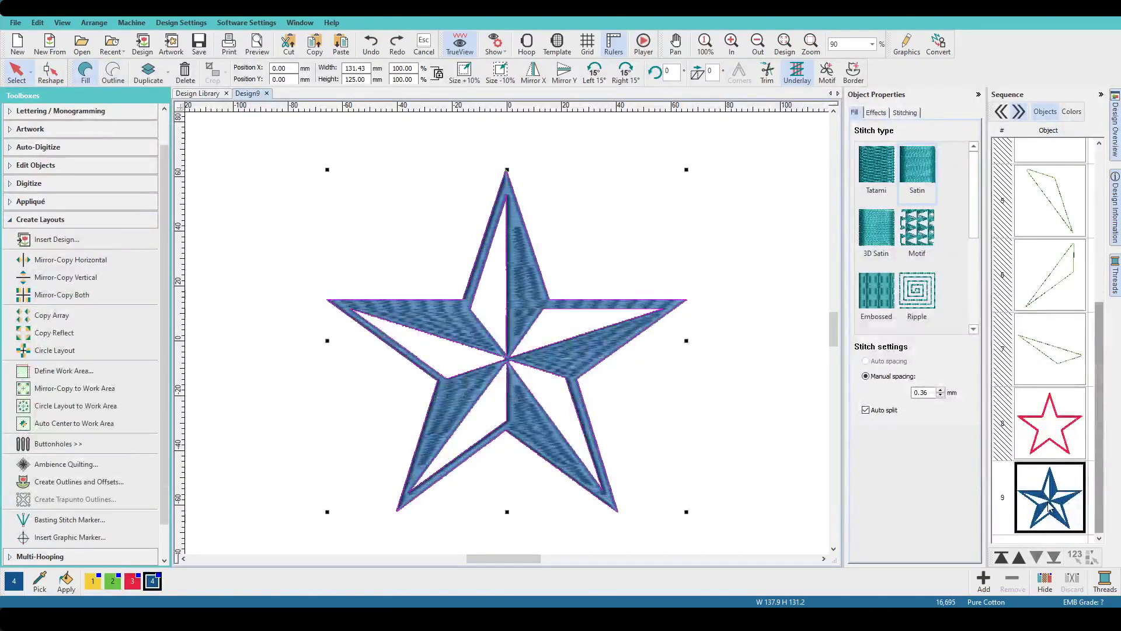
Step: Add two Single Run offset outlines at 4.00 mm around the blue star, count 2
click(93, 485)
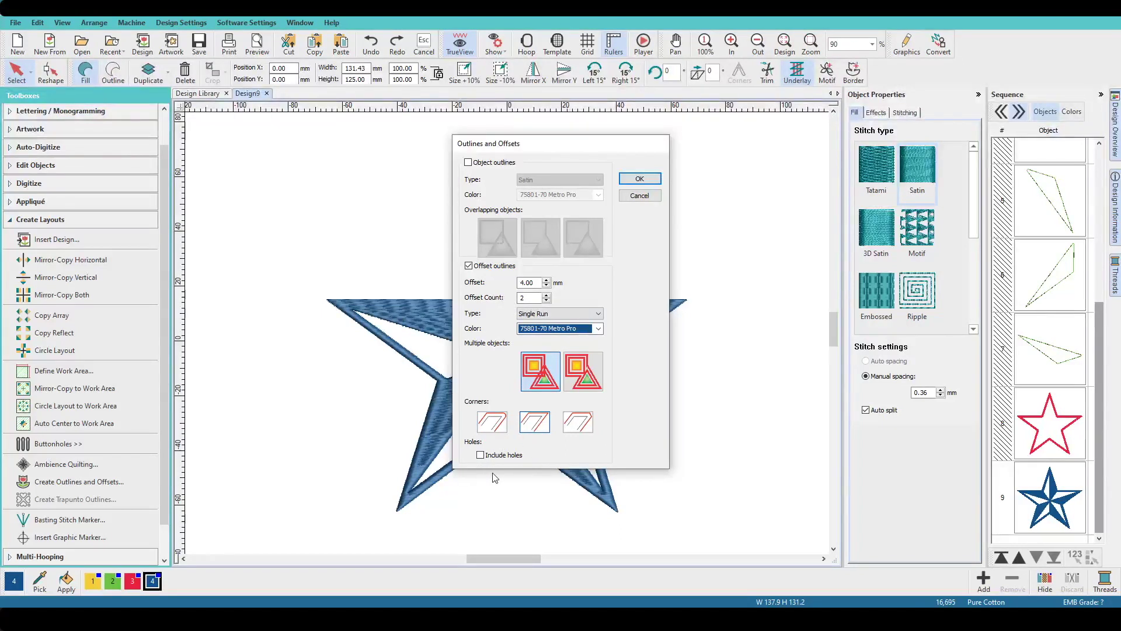
click(639, 181)
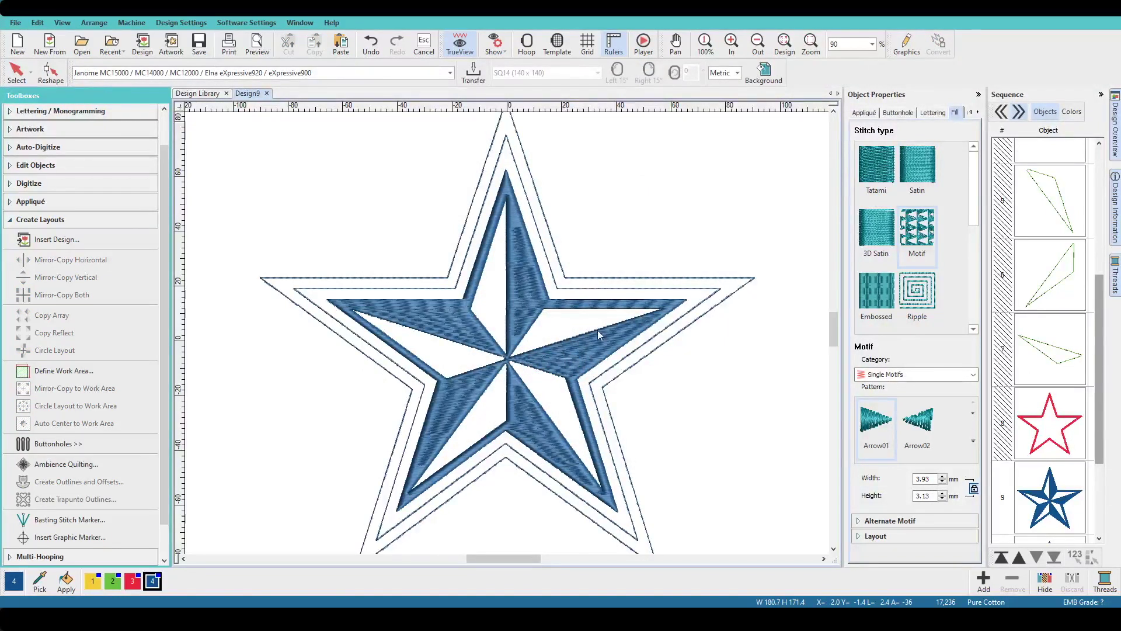
click(1060, 504)
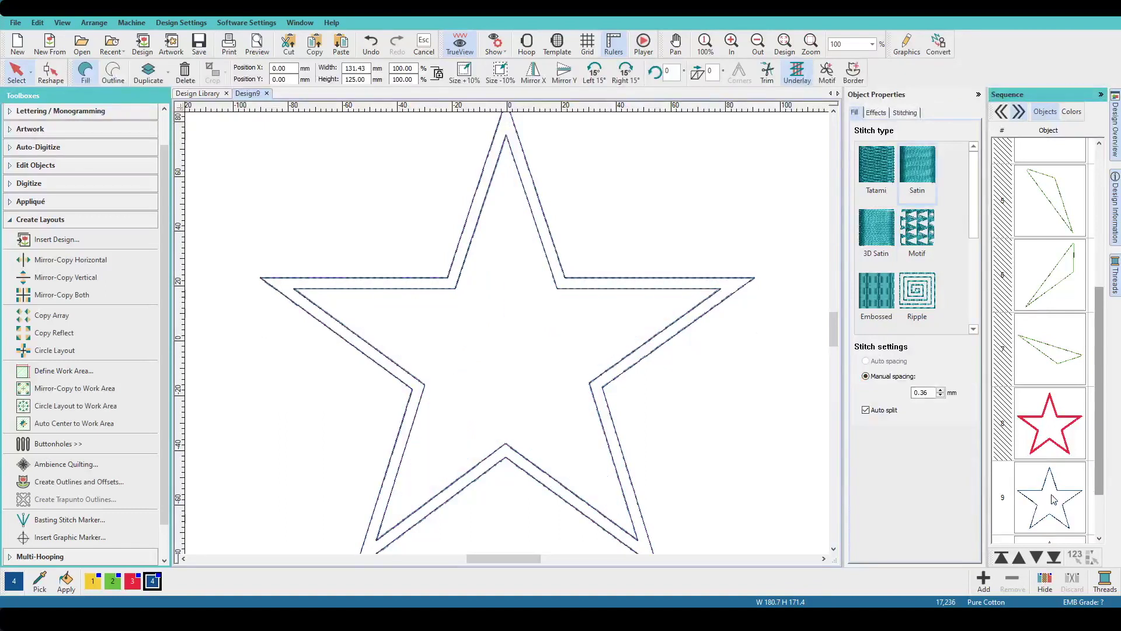
Step: Make the inner offset outline a green satin column
key(Escape)
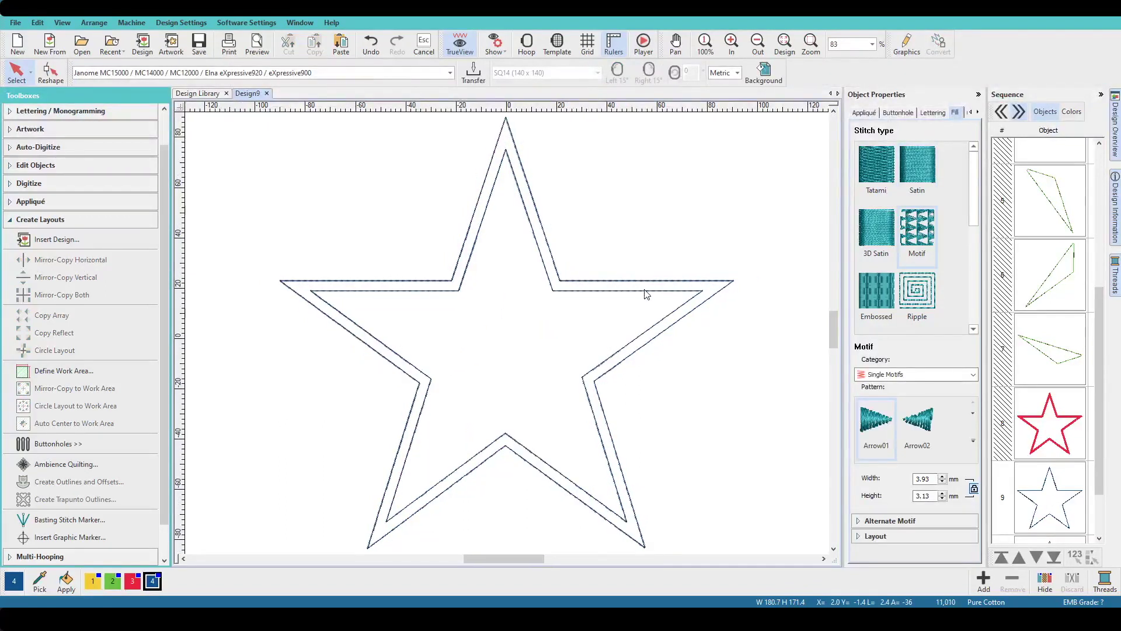
click(646, 292)
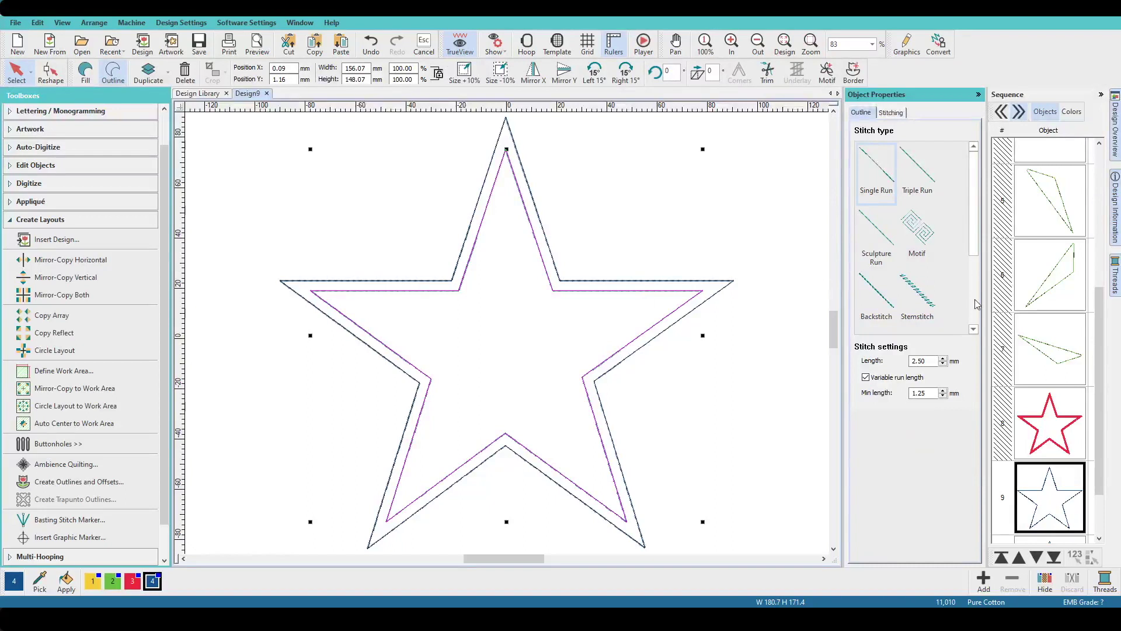
drag(973, 254, 972, 315)
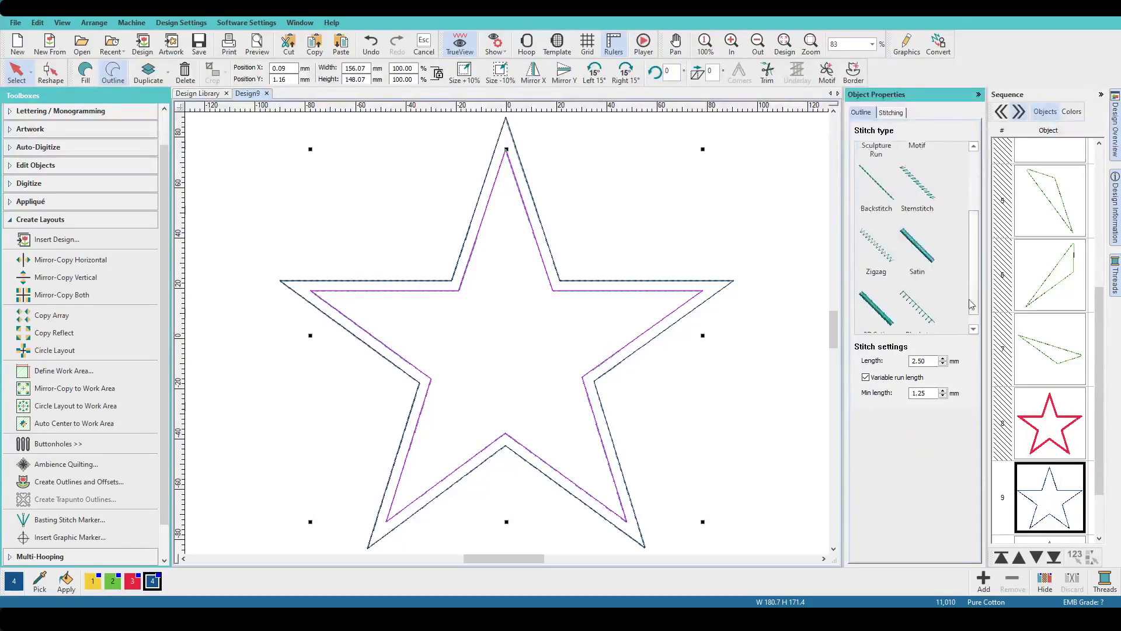
click(916, 246)
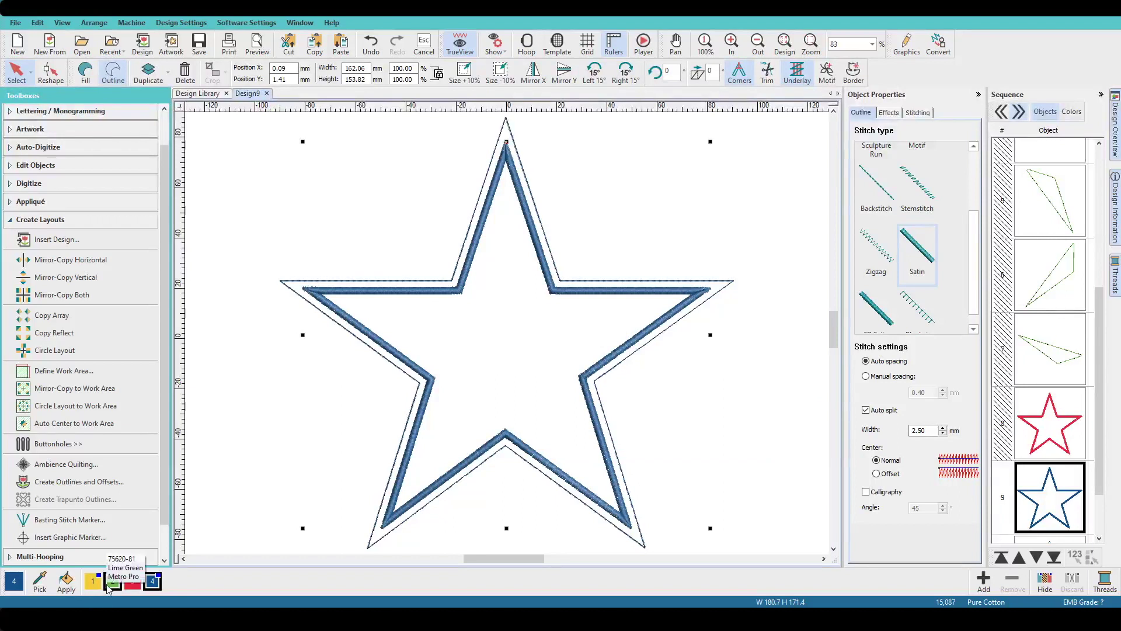
click(108, 586)
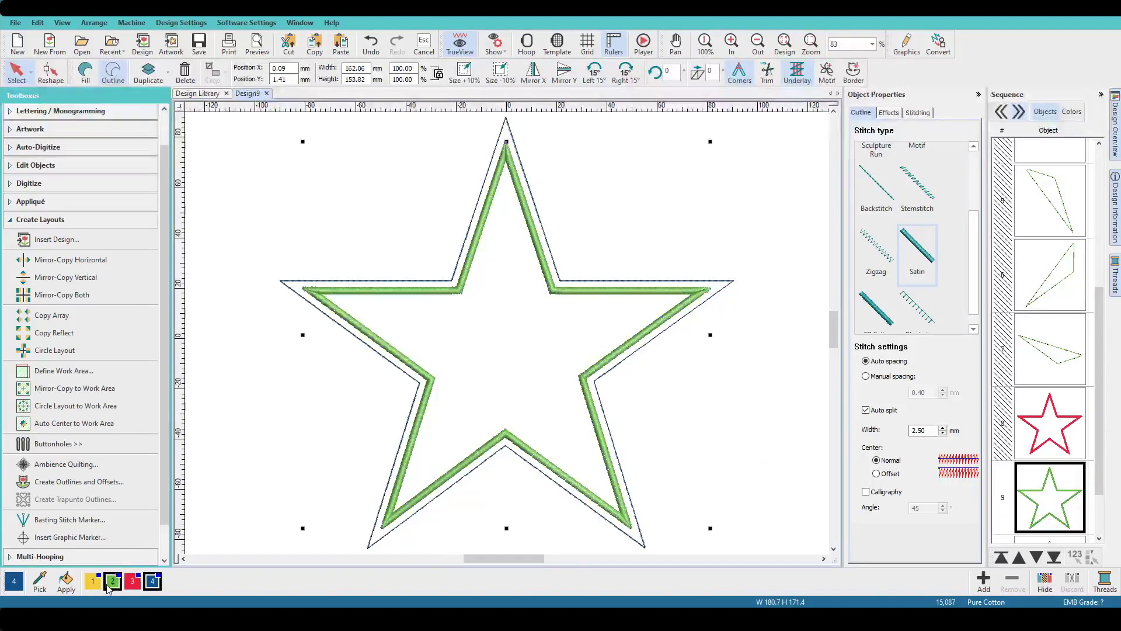
Step: Set the satin outline's underlays to Zigzag first and Edge Run second
click(917, 113)
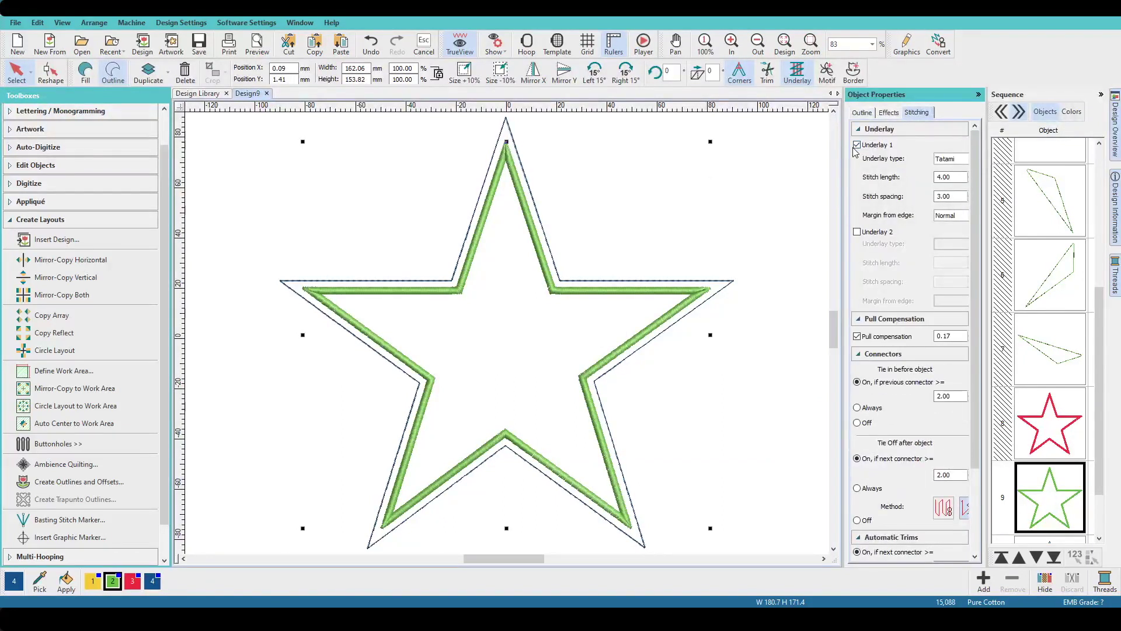
click(953, 158)
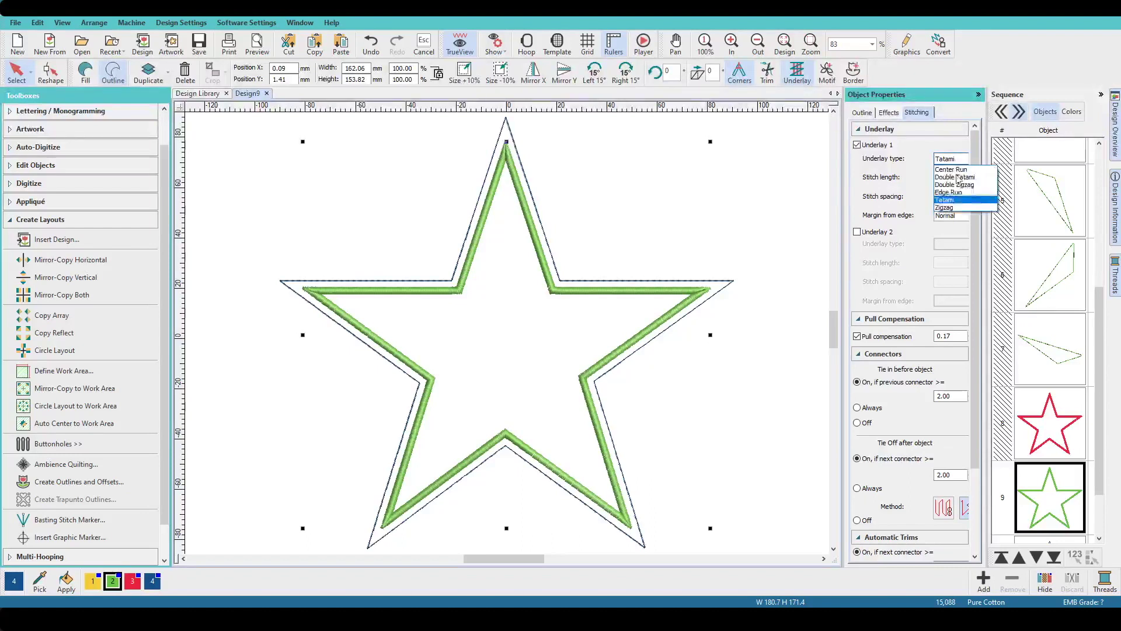
click(958, 208)
click(889, 231)
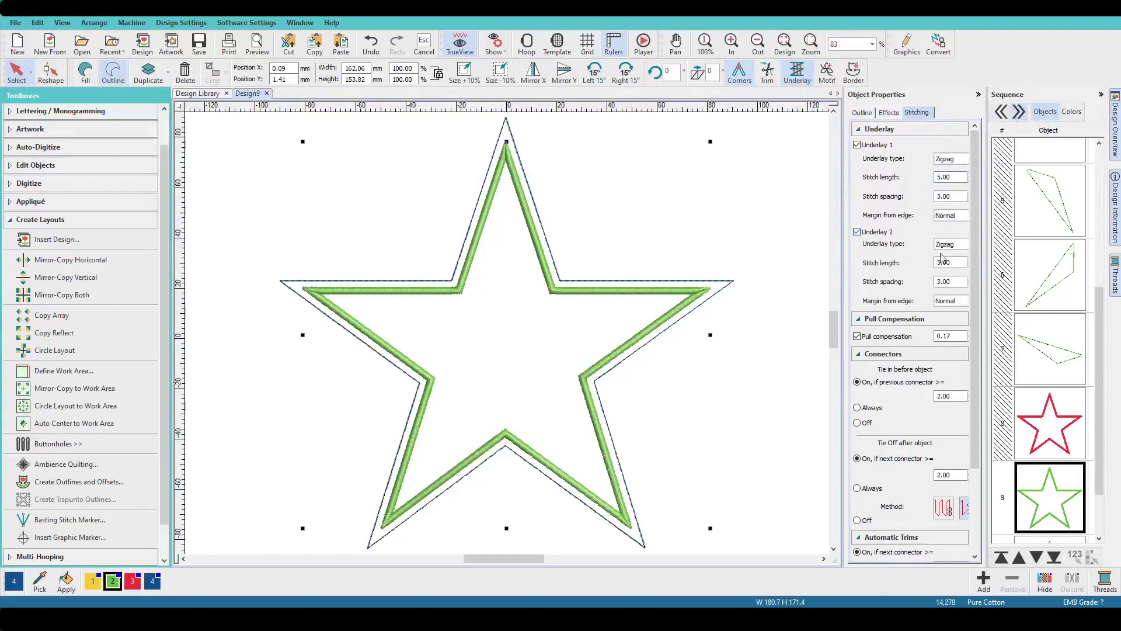
click(946, 244)
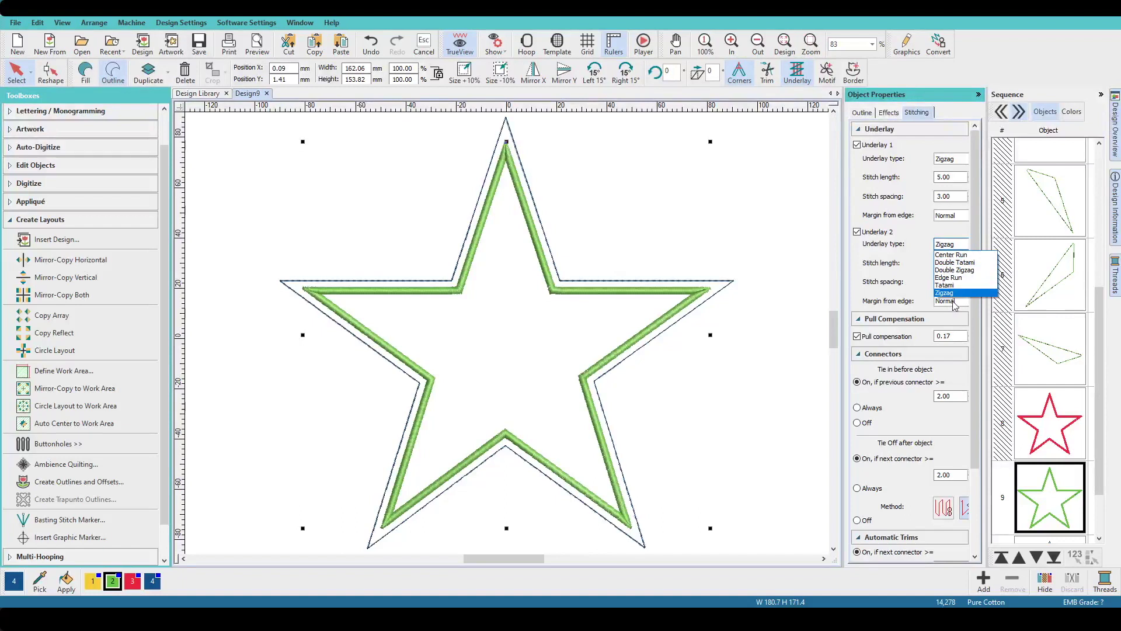
click(950, 278)
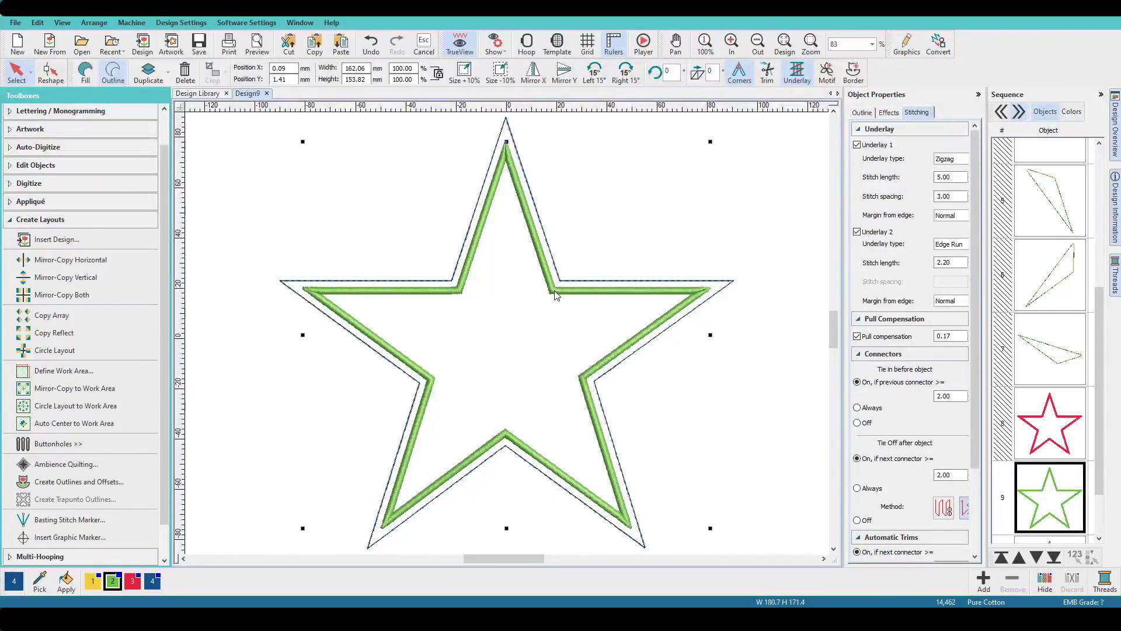
Step: Reshape the green outline, moving its start point to the upper right edge
key(h)
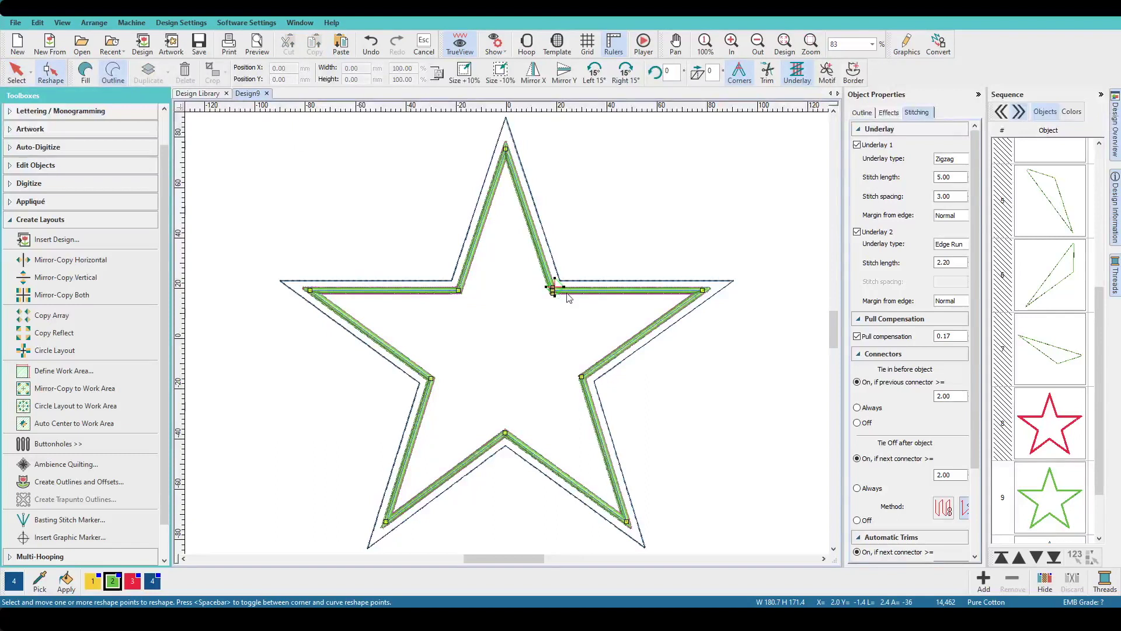
click(552, 286)
click(528, 217)
drag(1099, 483, 1101, 522)
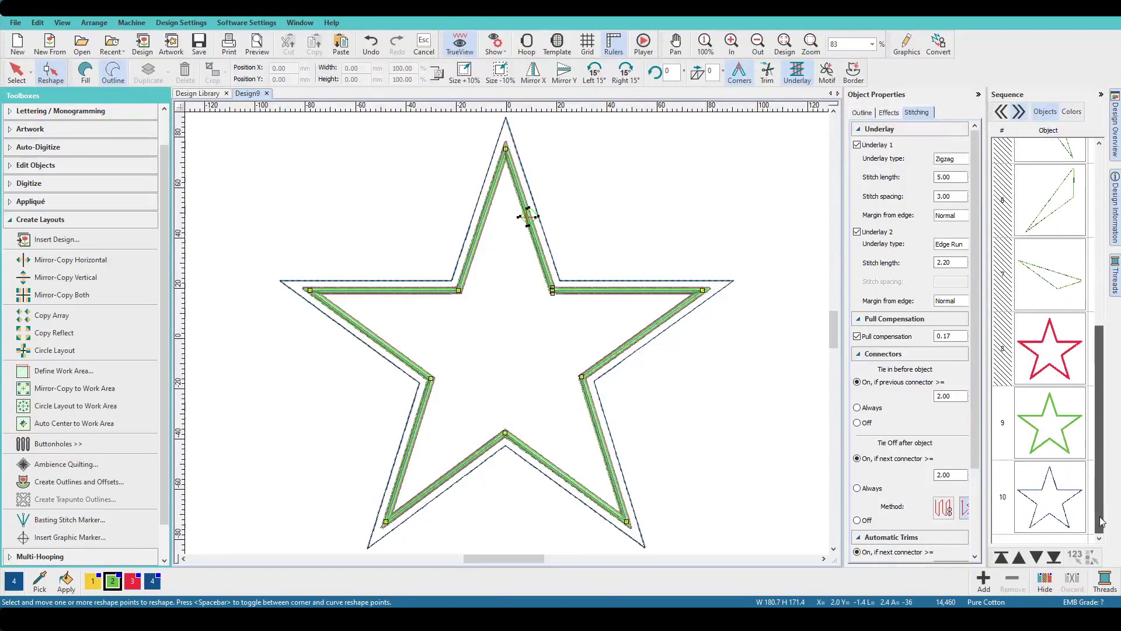
key(Escape)
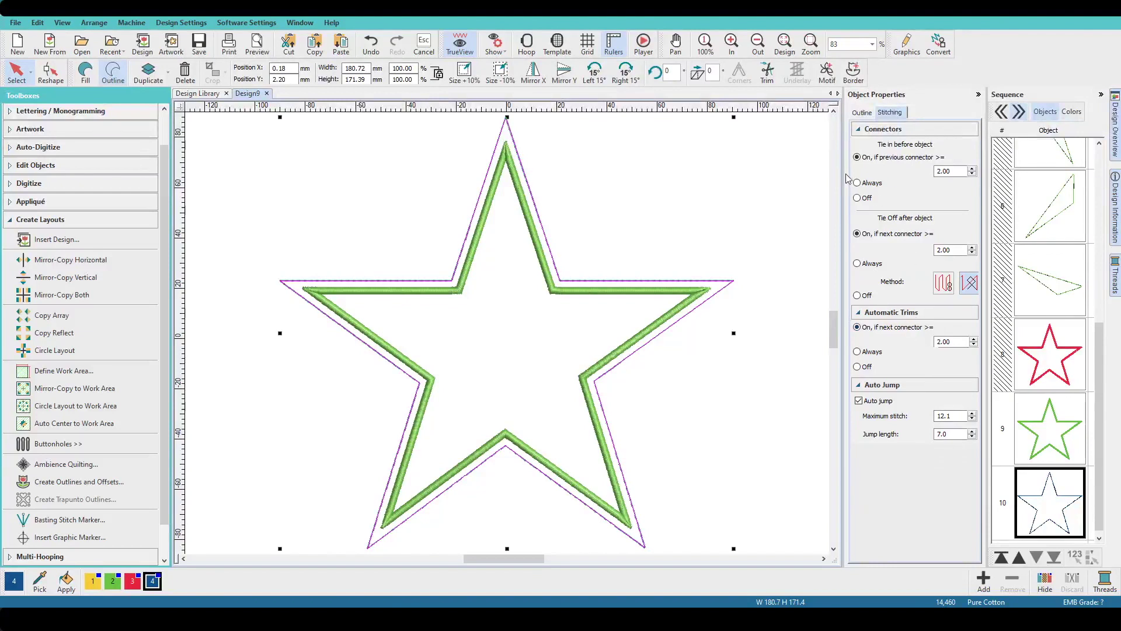
Step: Give the outer outline an Arrow05 motif stitch coloured yellow
click(862, 112)
click(909, 174)
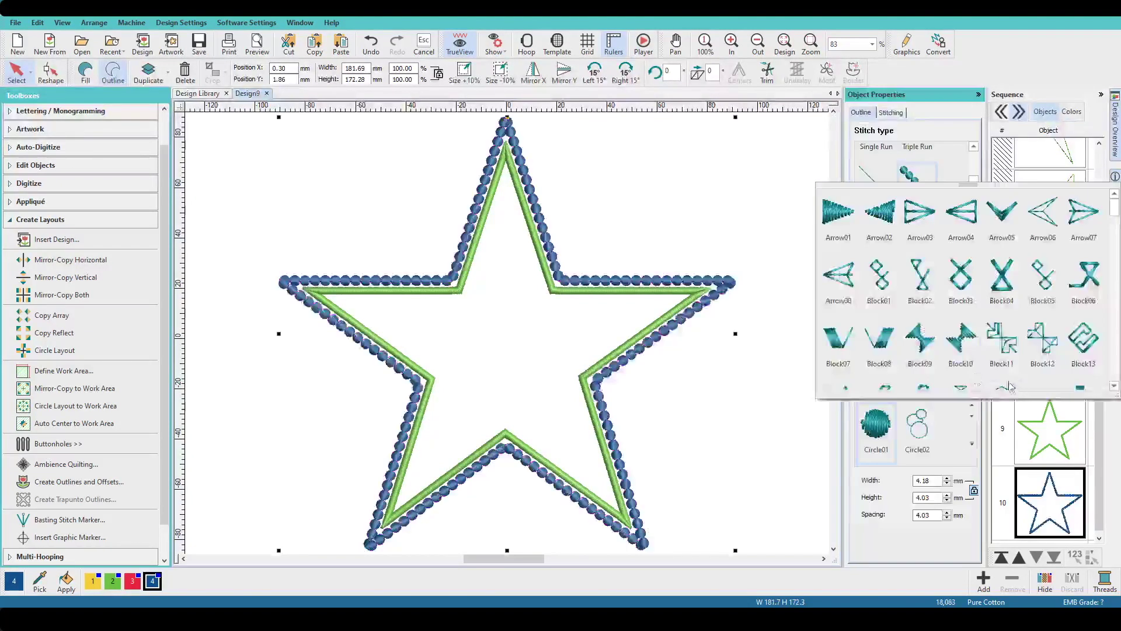
click(1003, 217)
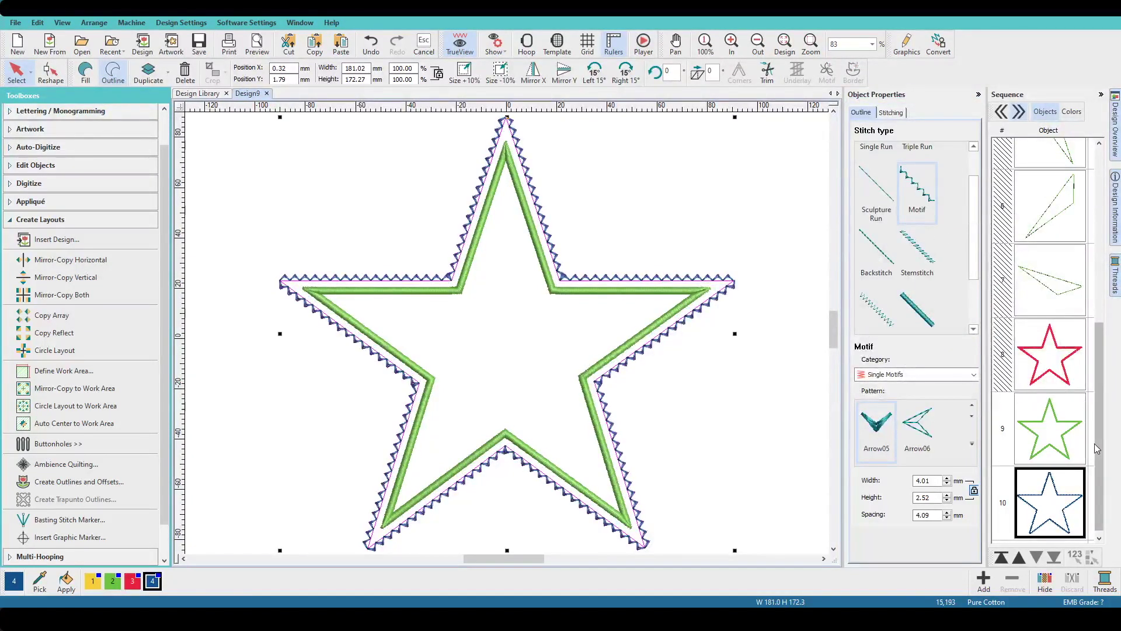
scroll(1098, 421, down, 1)
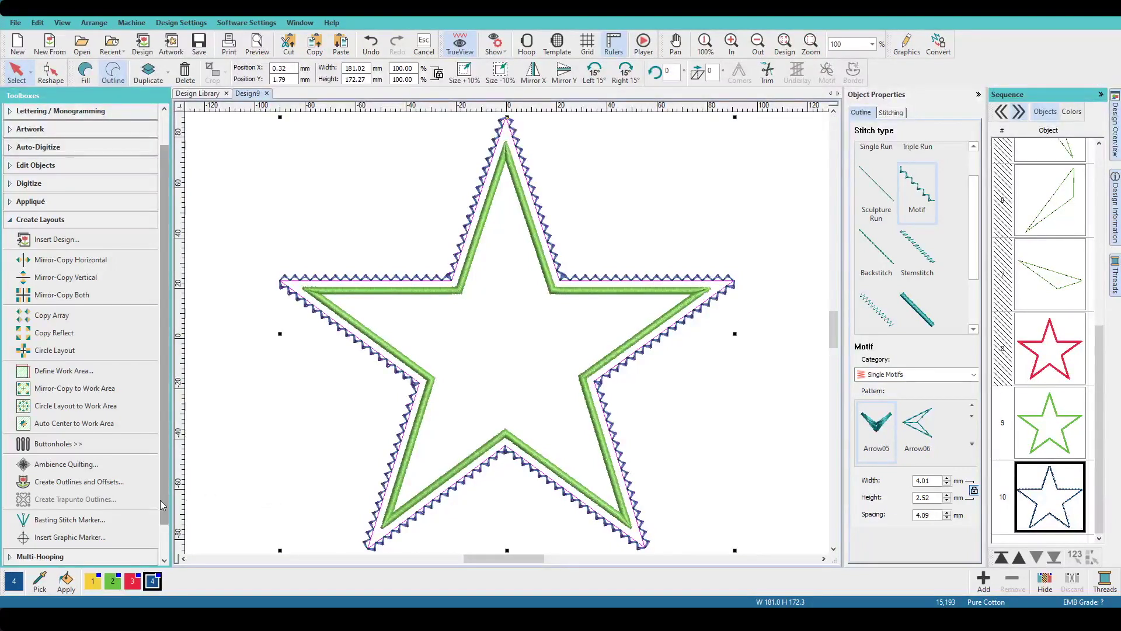
click(36, 185)
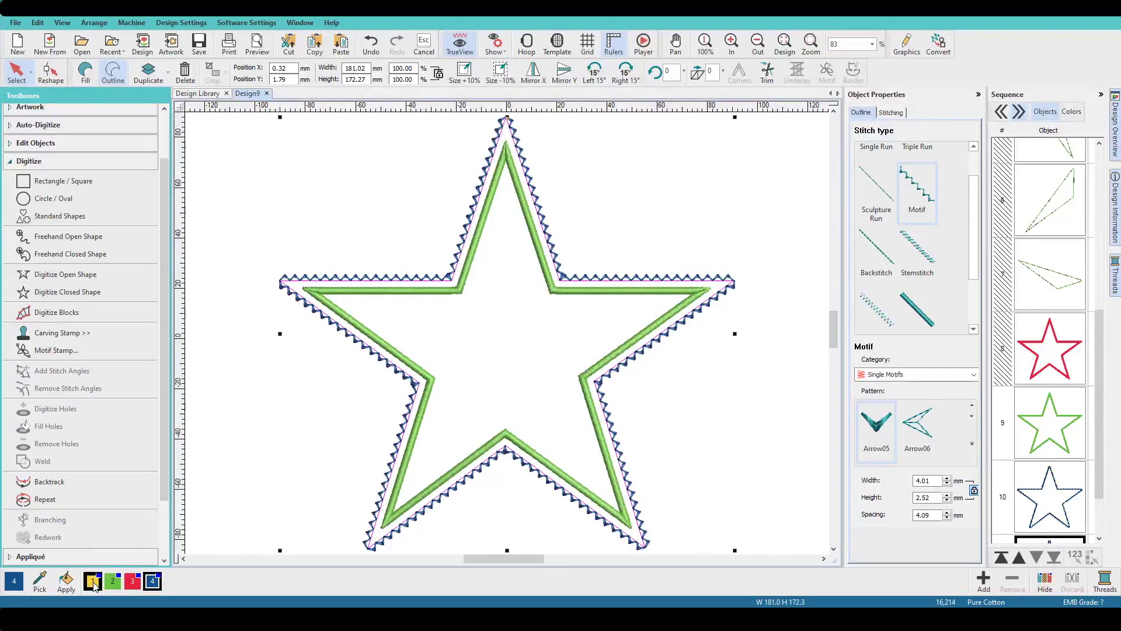
click(93, 581)
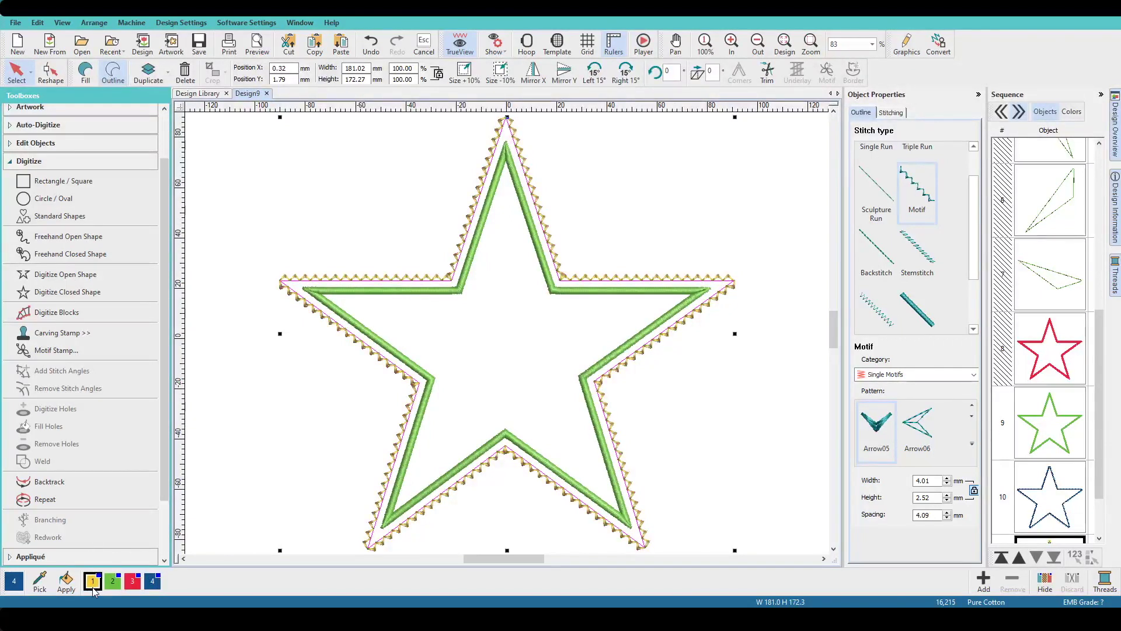
Step: Unhide all objects from the red star's Sequence panel menu
right_click(1052, 328)
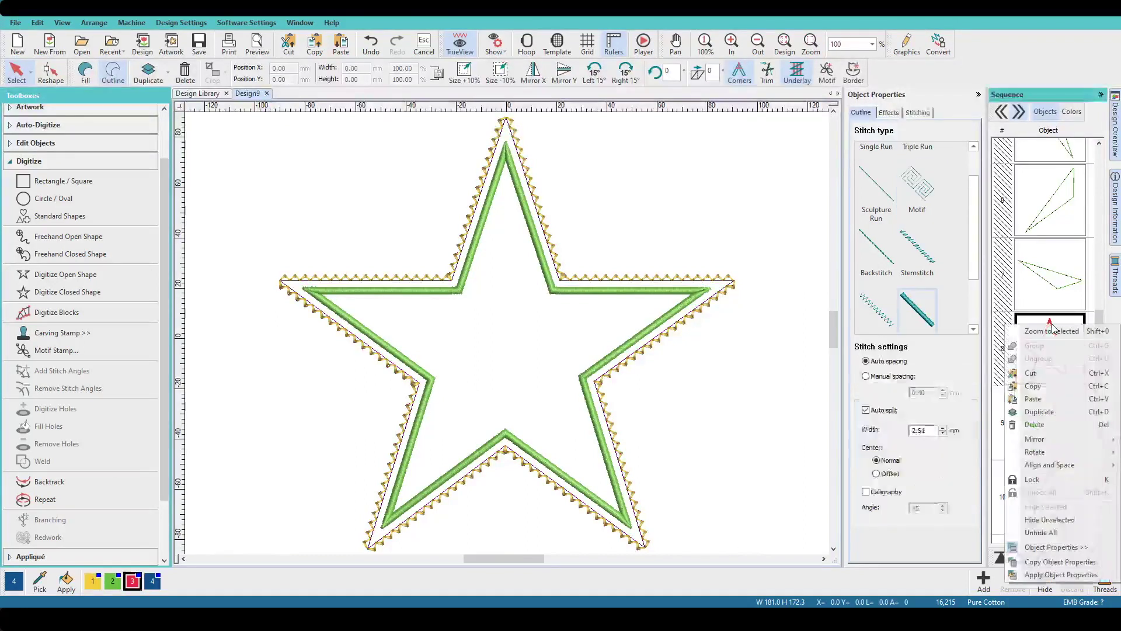
click(1056, 532)
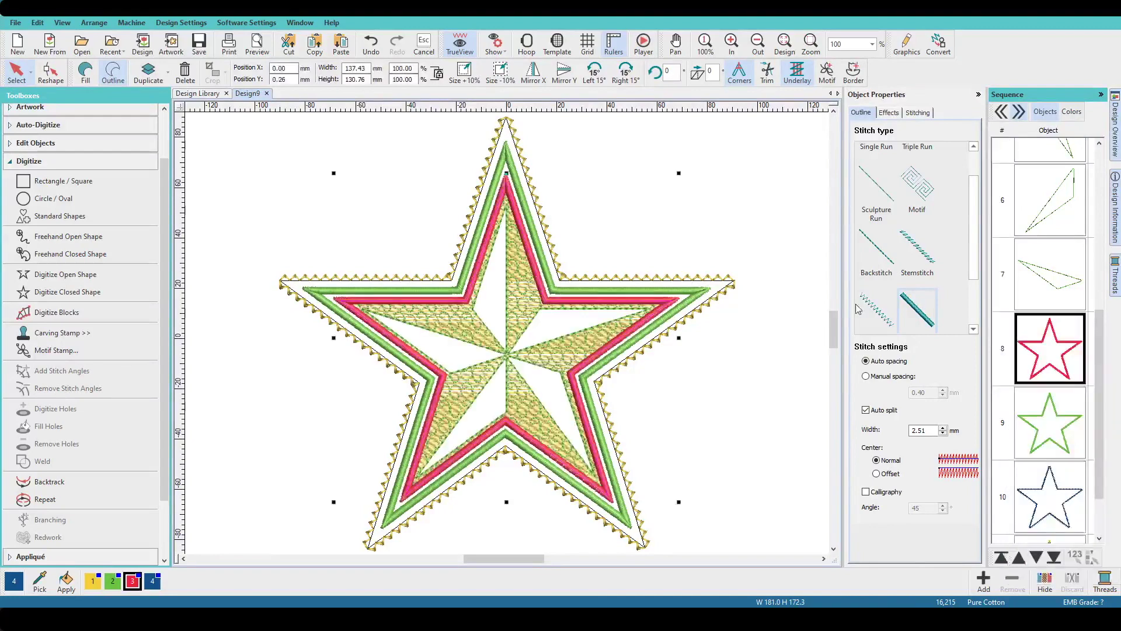